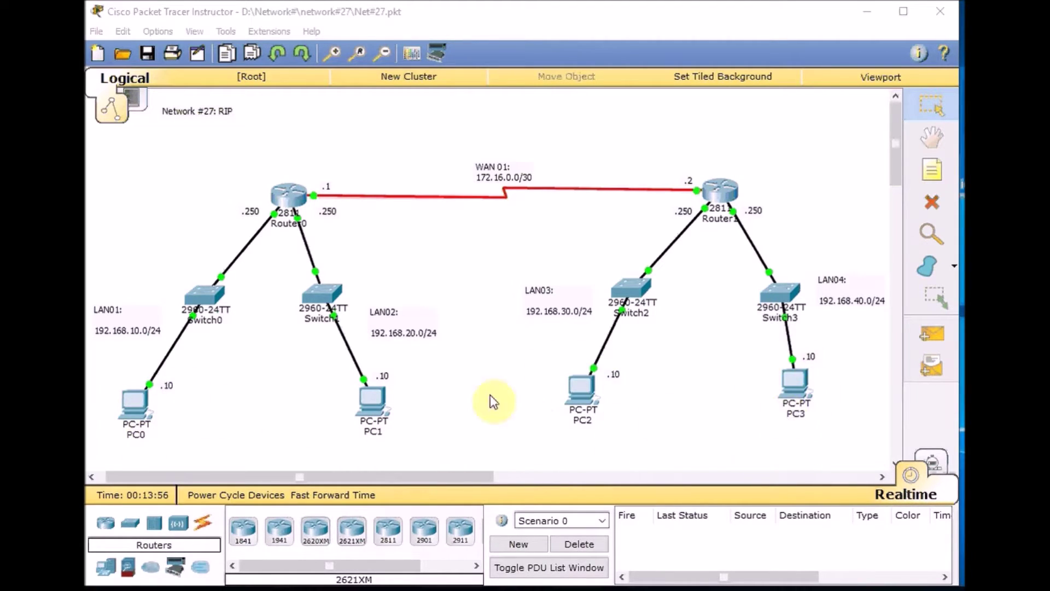
# Open PC0's command prompt and run ipconfig to check its addressing.
pyautogui.click(149, 416)
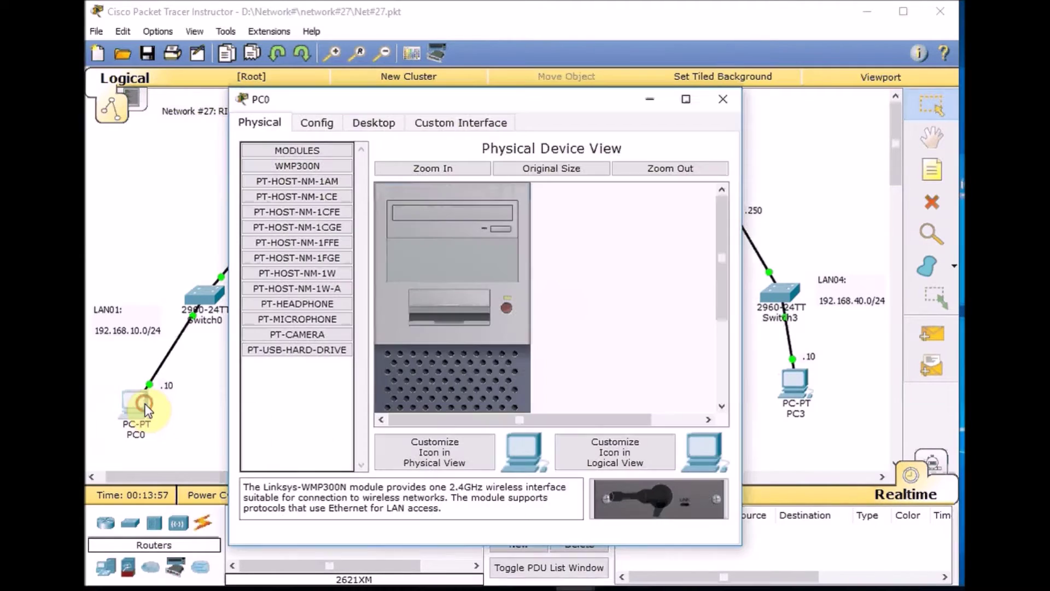
pyautogui.click(373, 121)
pyautogui.click(573, 185)
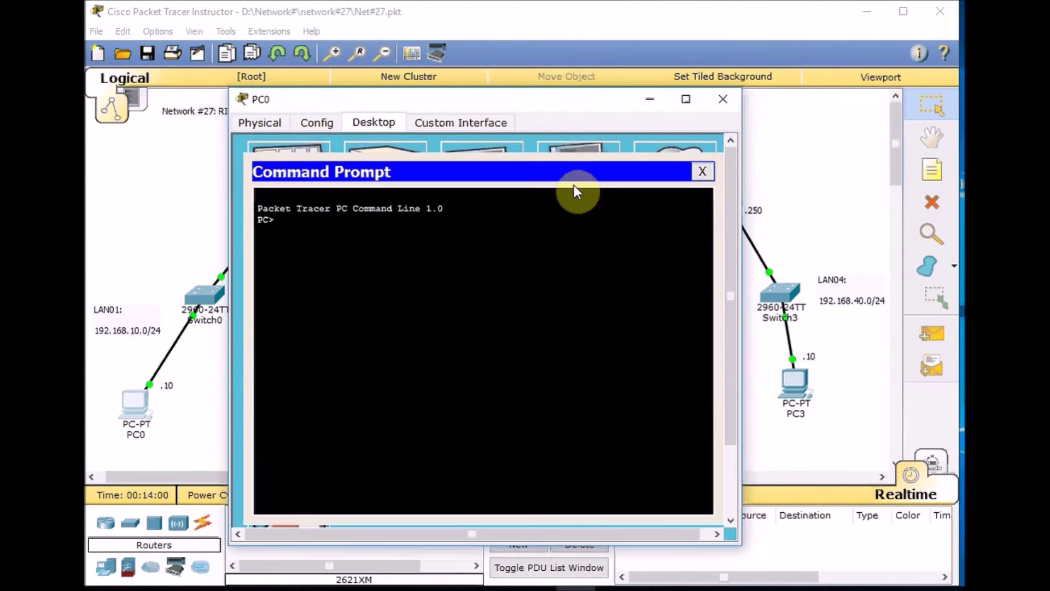
pyautogui.press('Return')
pyautogui.press('Return')
pyautogui.press('Return')
pyautogui.write('ipconfig')
pyautogui.press('Return')
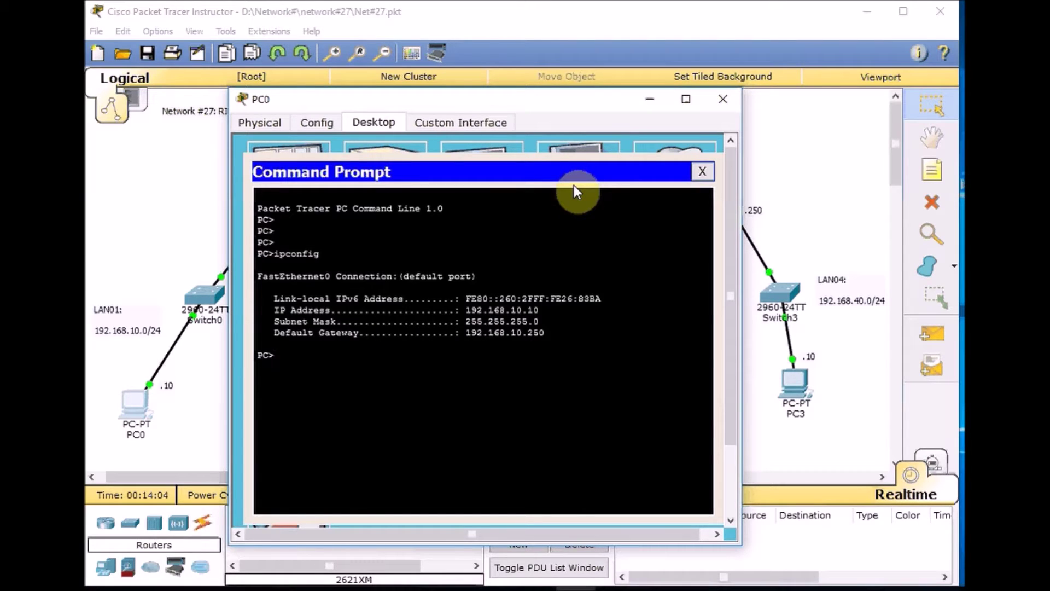
# Ping 192.168.30.10 and then 192.168.40.10 from PC0.
pyautogui.write('ping 192.168.30.10')
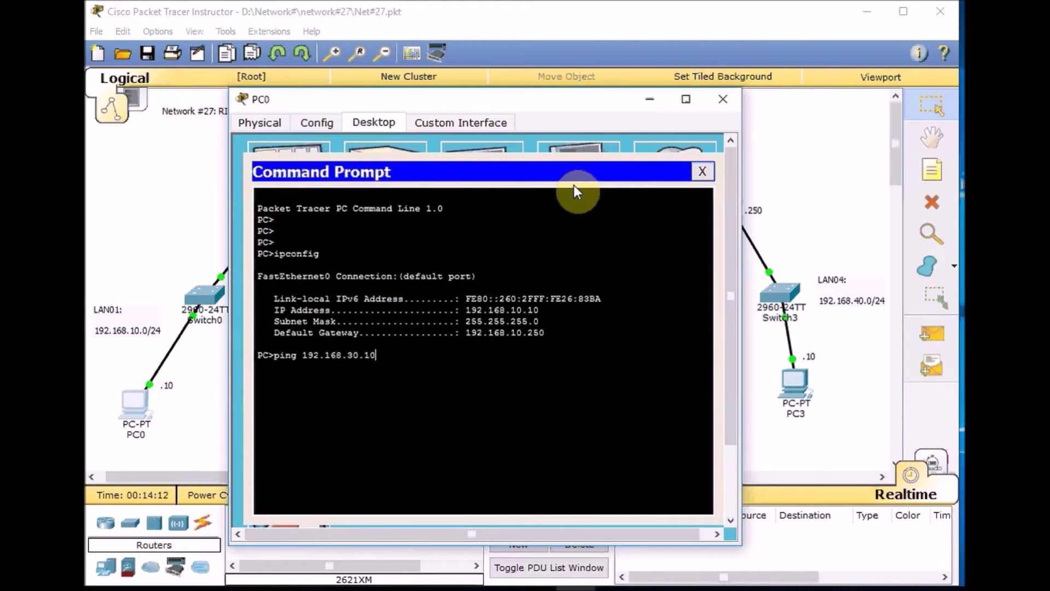
pyautogui.press('Return')
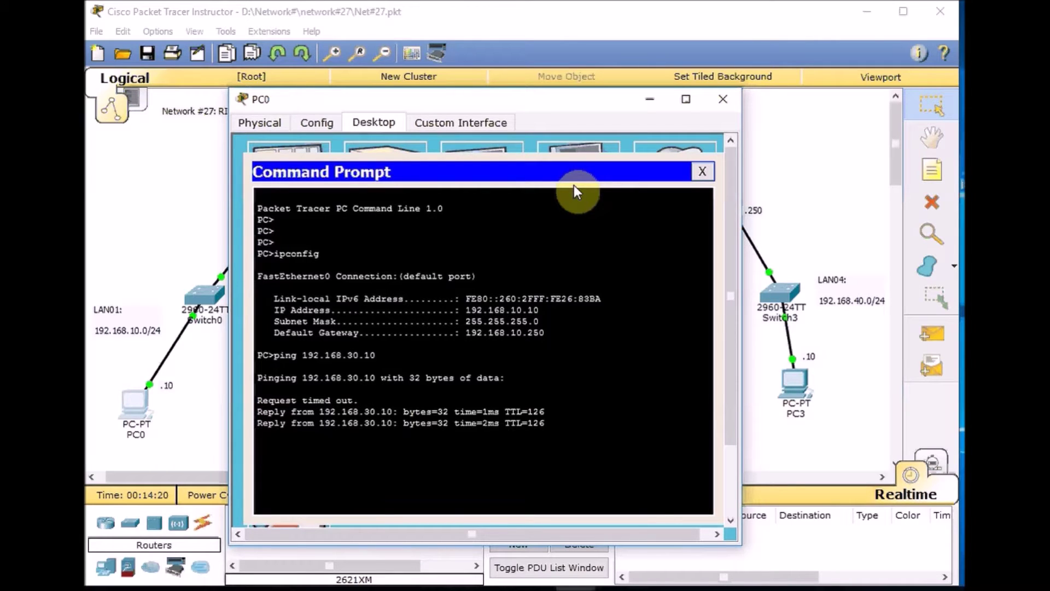
pyautogui.press('Up')
pyautogui.press('Left')
pyautogui.press('Left')
pyautogui.press('Left')
pyautogui.press('Left')
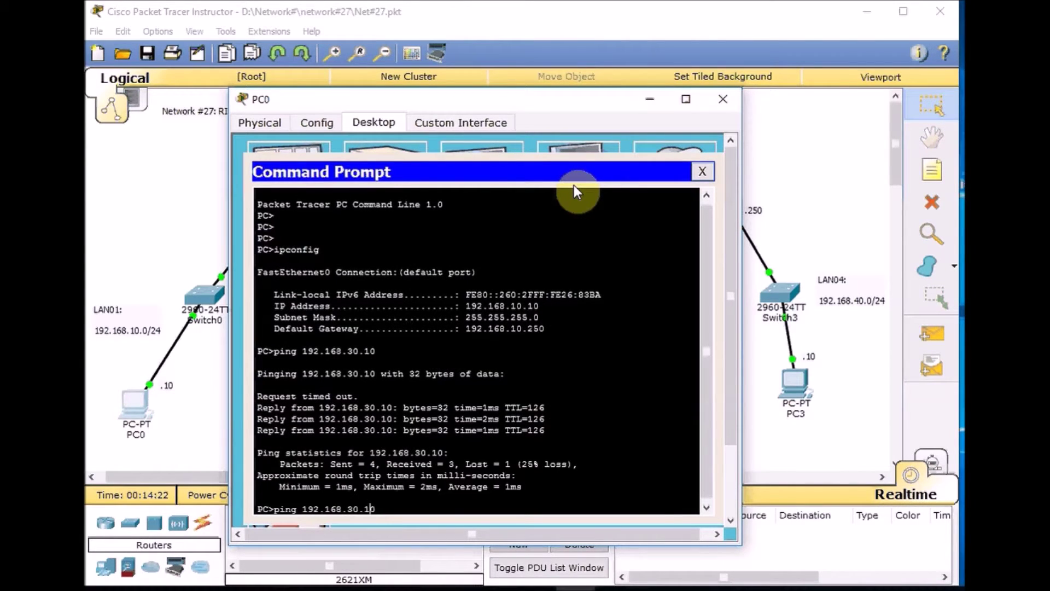
pyautogui.press('BackSpace')
pyautogui.write('4')
pyautogui.press('Return')
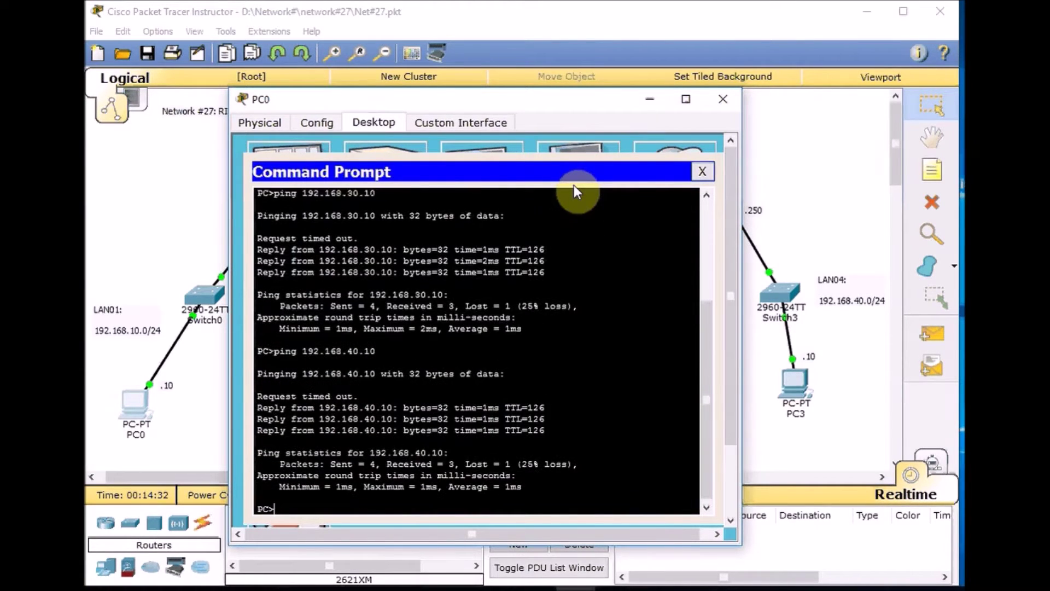
# Ping 192.168.20.10 from PC0 and close its window.
pyautogui.press('Up')
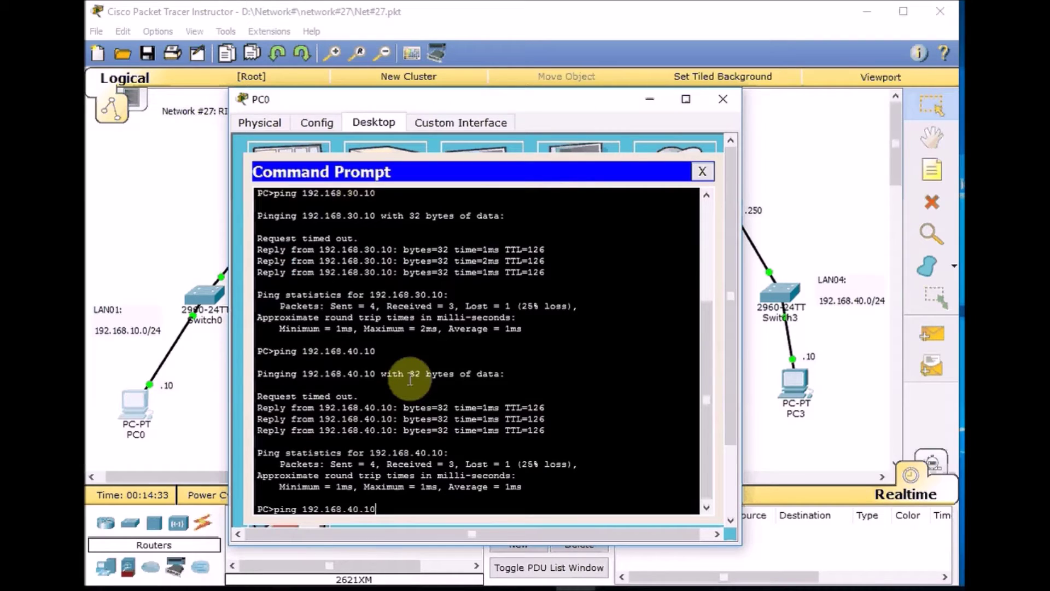
pyautogui.press('Left')
pyautogui.press('Left')
pyautogui.press('Left')
pyautogui.press('BackSpace')
pyautogui.write('2')
pyautogui.press('Return')
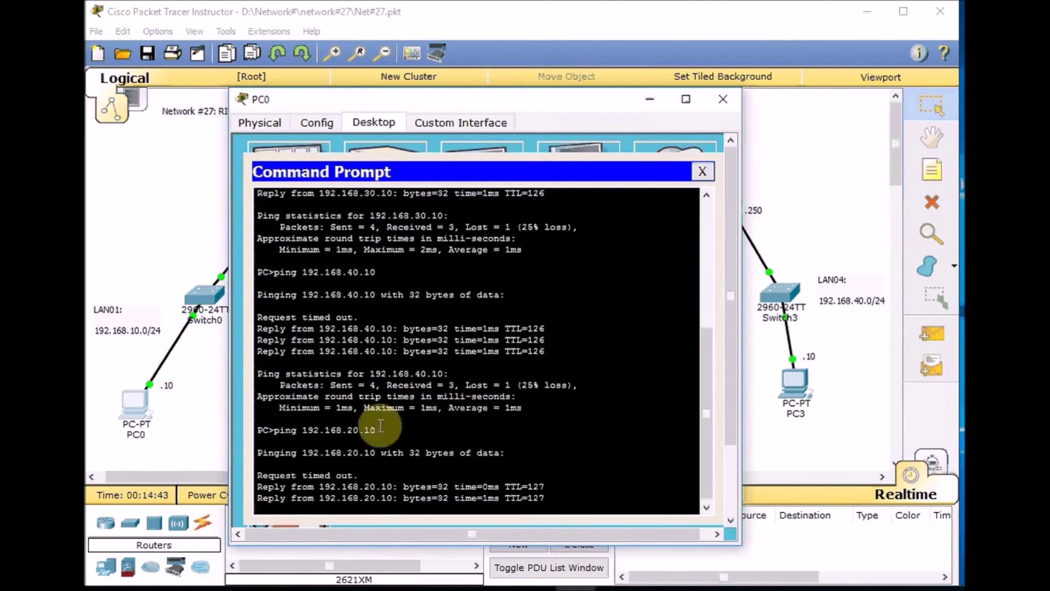
pyautogui.click(210, 403)
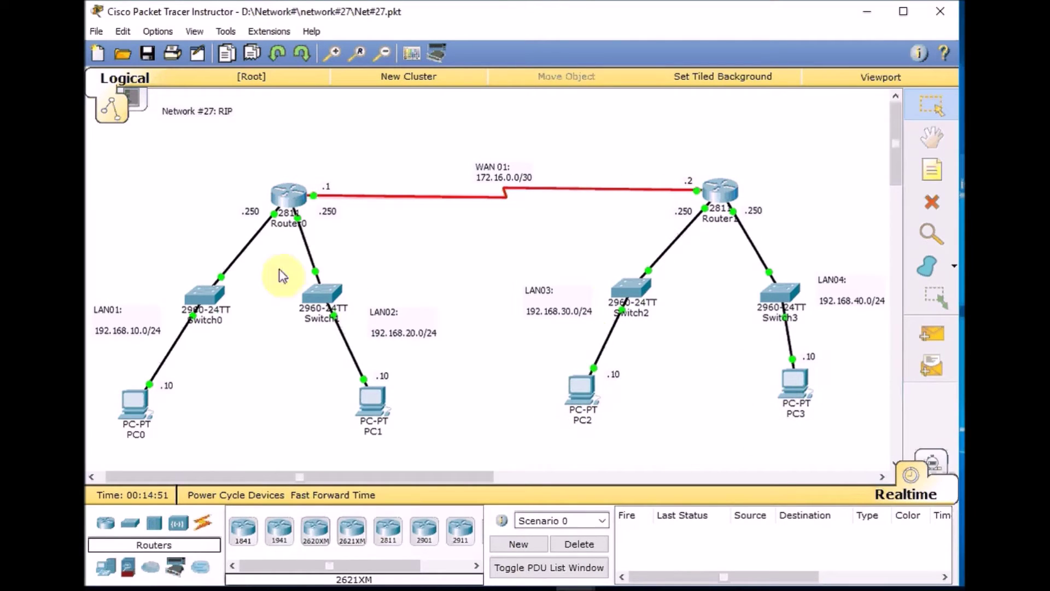
# Run enable and sh ip route on Router0, showing its default route via 172.16.0.2.
pyautogui.click(279, 194)
pyautogui.press('Return')
pyautogui.press('Return')
pyautogui.press('Return')
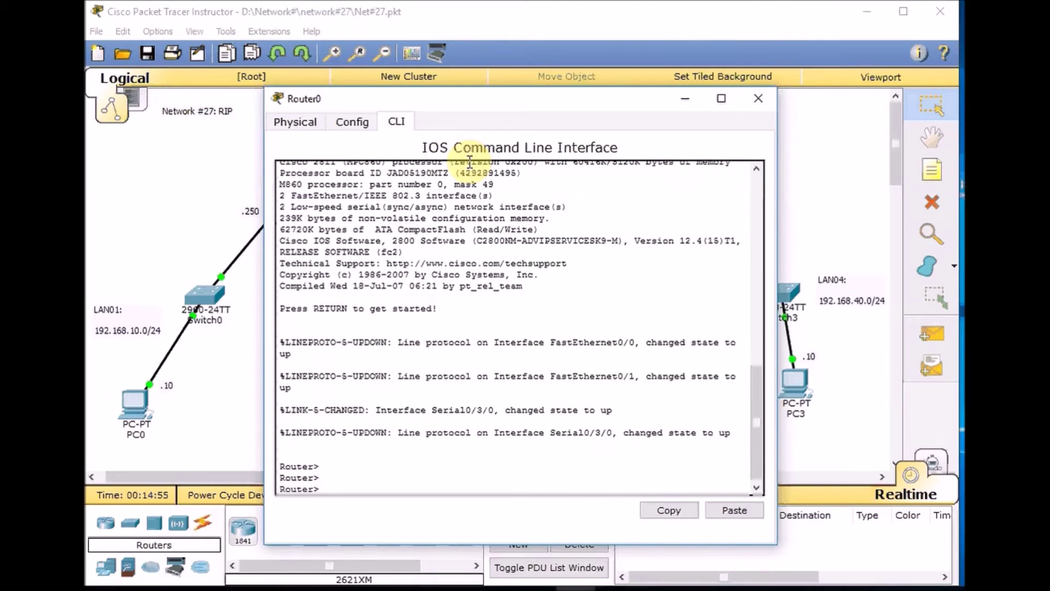
pyautogui.write('en')
pyautogui.press('Return')
pyautogui.press('Return')
pyautogui.press('Return')
pyautogui.write('sh ip route')
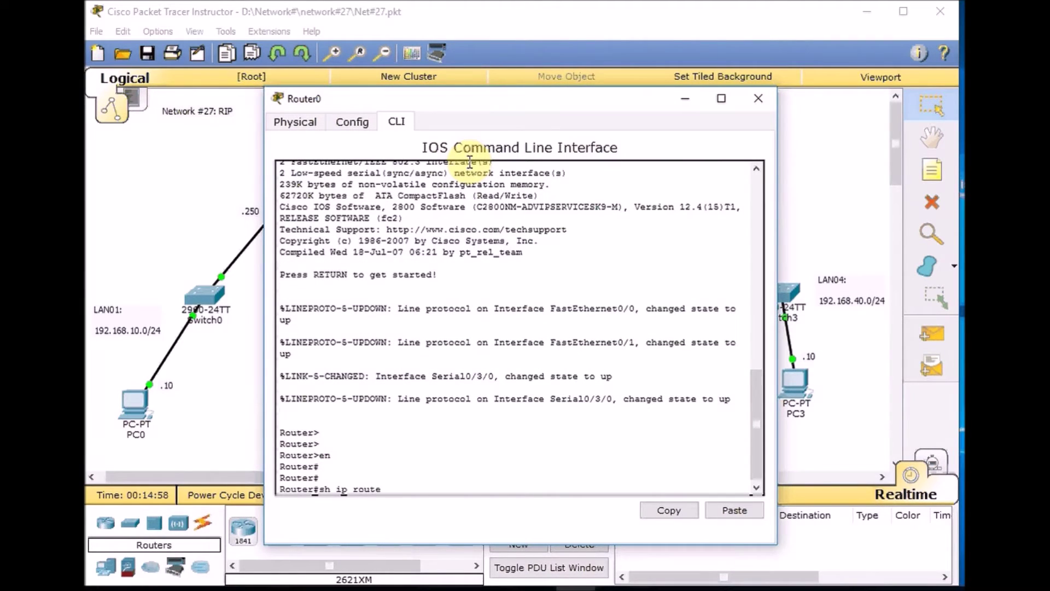
pyautogui.press('Return')
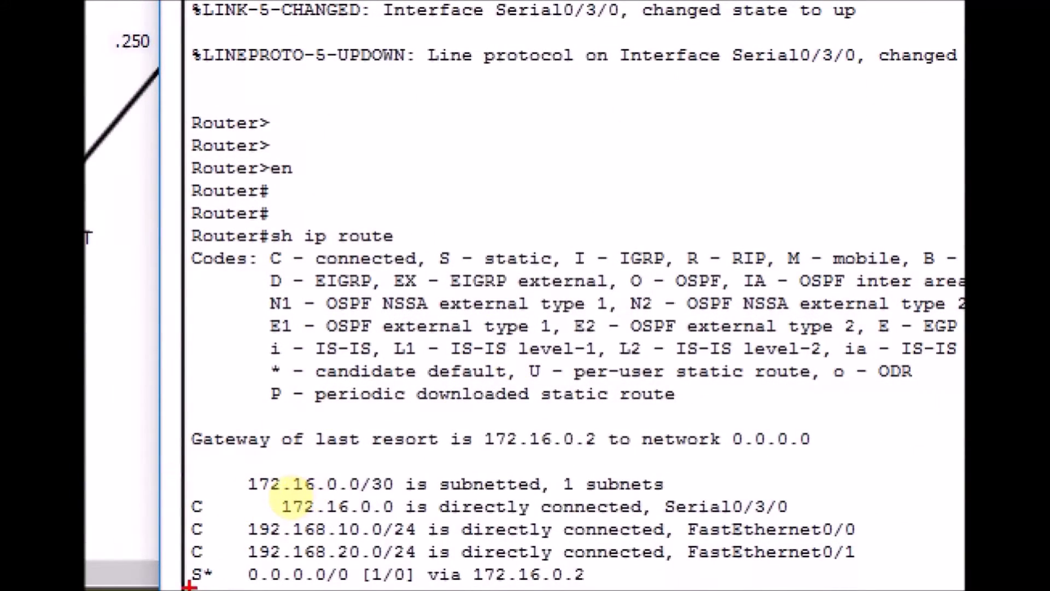
pyautogui.moveTo(190, 585); pyautogui.dragTo(218, 585)
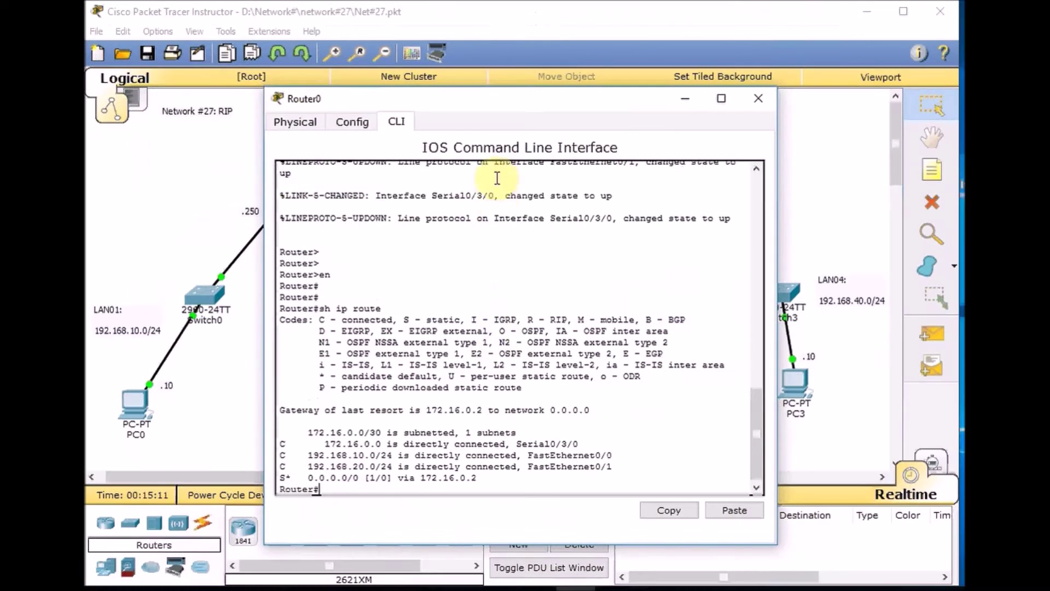
pyautogui.click(832, 176)
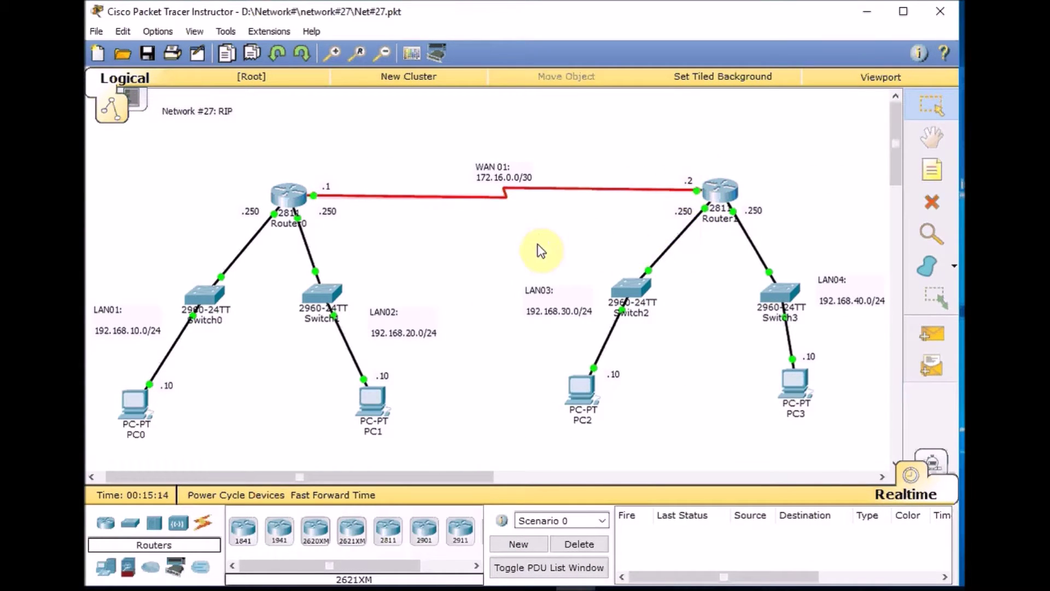
# Show Router1's routing table: 192.168.30.0 and 192.168.40.0 connected, default via 172.16.0.1.
pyautogui.click(720, 190)
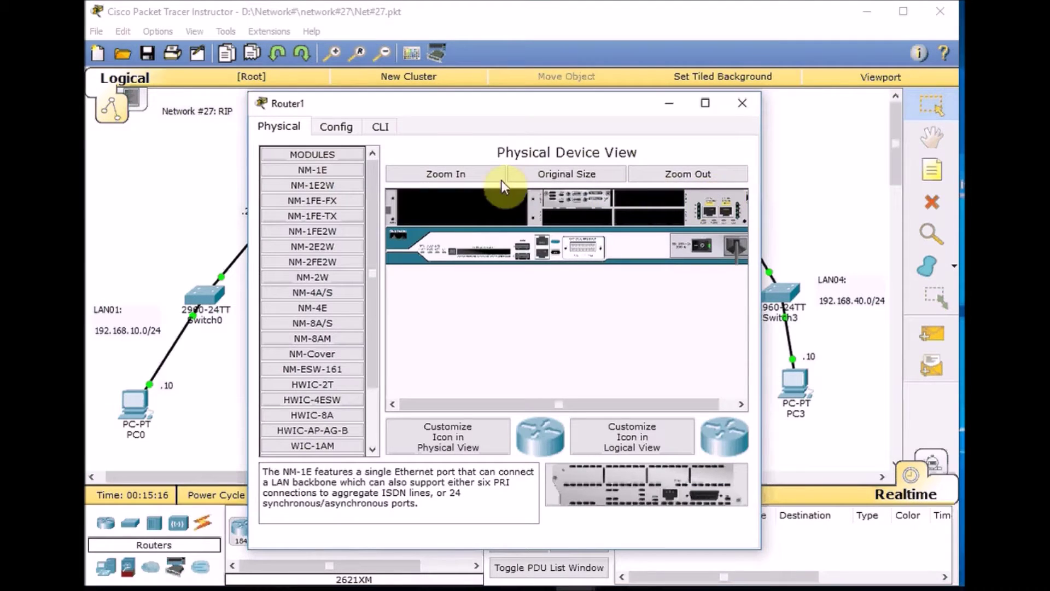
pyautogui.click(381, 127)
pyautogui.press('Return')
pyautogui.press('Return')
pyautogui.press('Return')
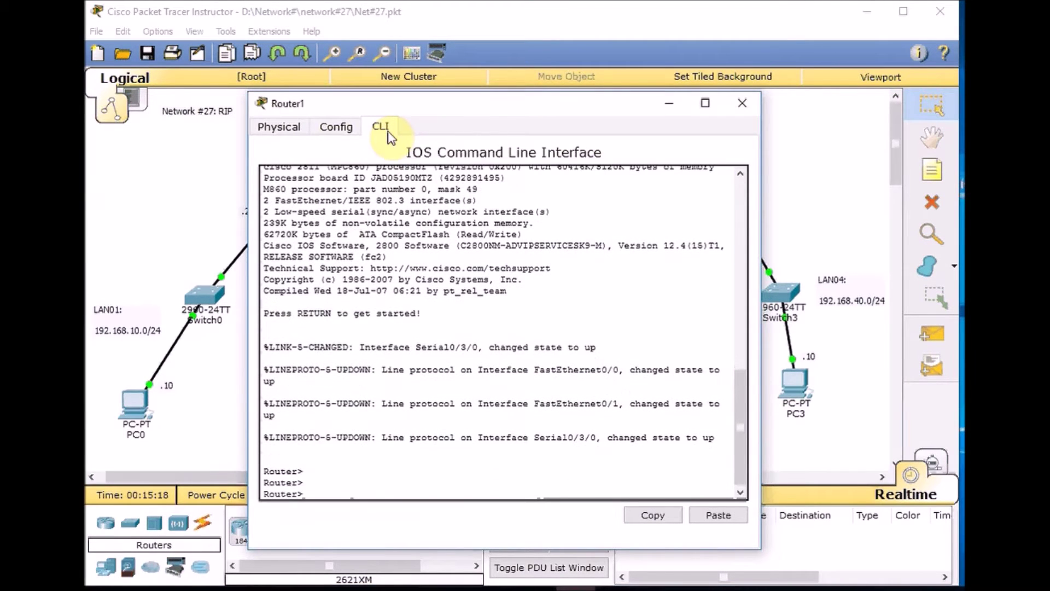
pyautogui.write('en')
pyautogui.press('Return')
pyautogui.press('Return')
pyautogui.write('sh ip rou')
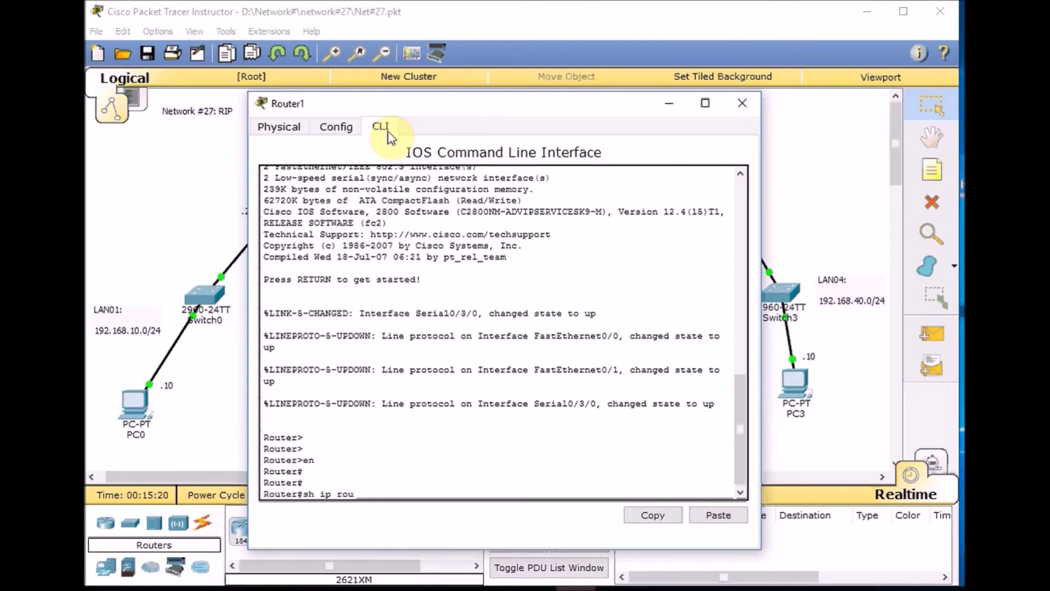
pyautogui.write('te')
pyautogui.press('Return')
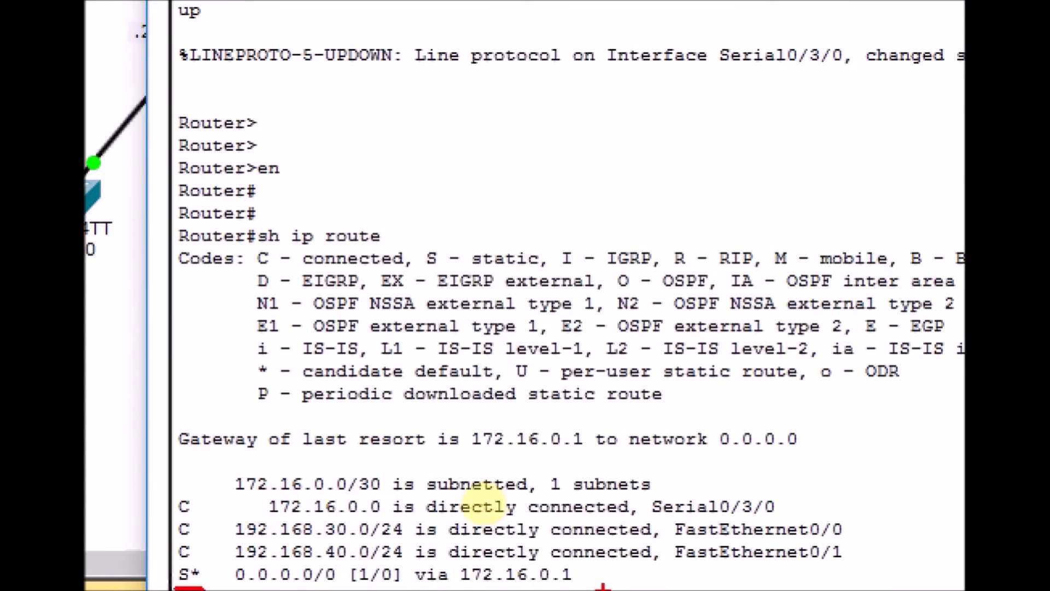
pyautogui.moveTo(526, 587); pyautogui.dragTo(575, 588)
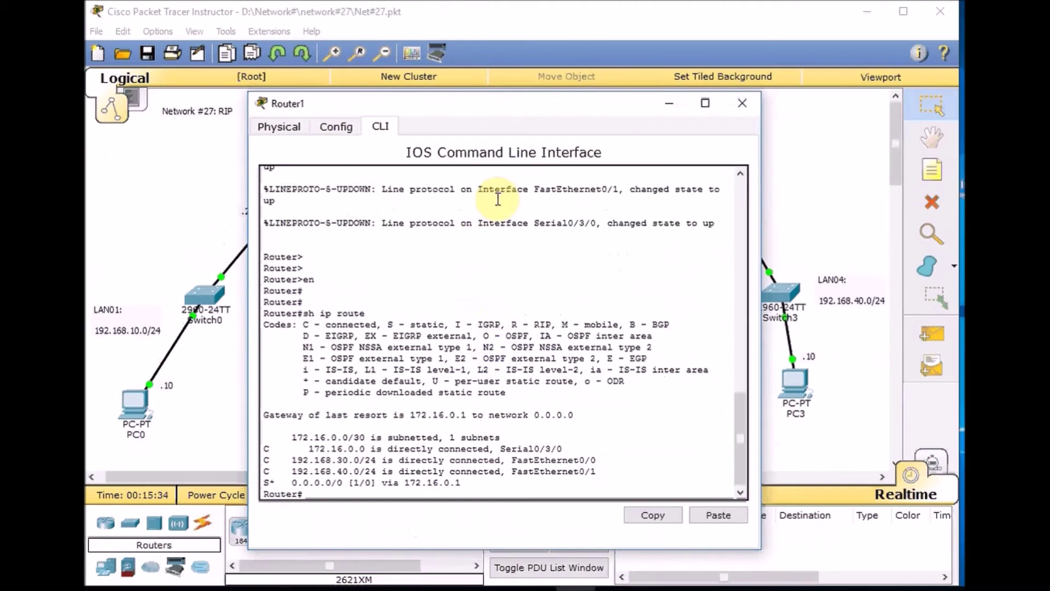
pyautogui.click(747, 104)
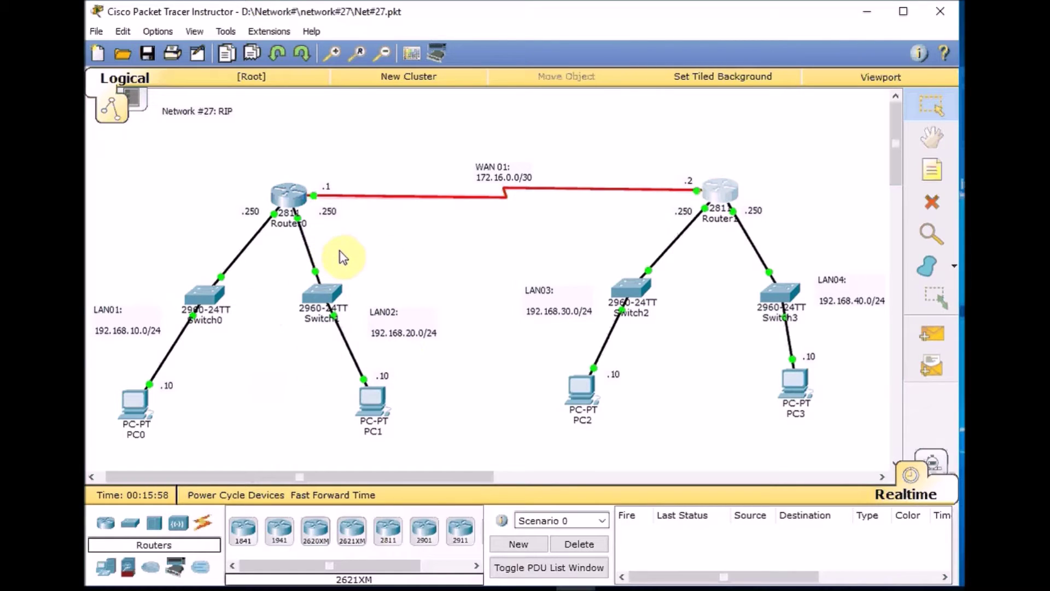
# Remove Router0's static default route 0.0.0.0 0.0.0.0 and recheck its routing table.
pyautogui.click(287, 193)
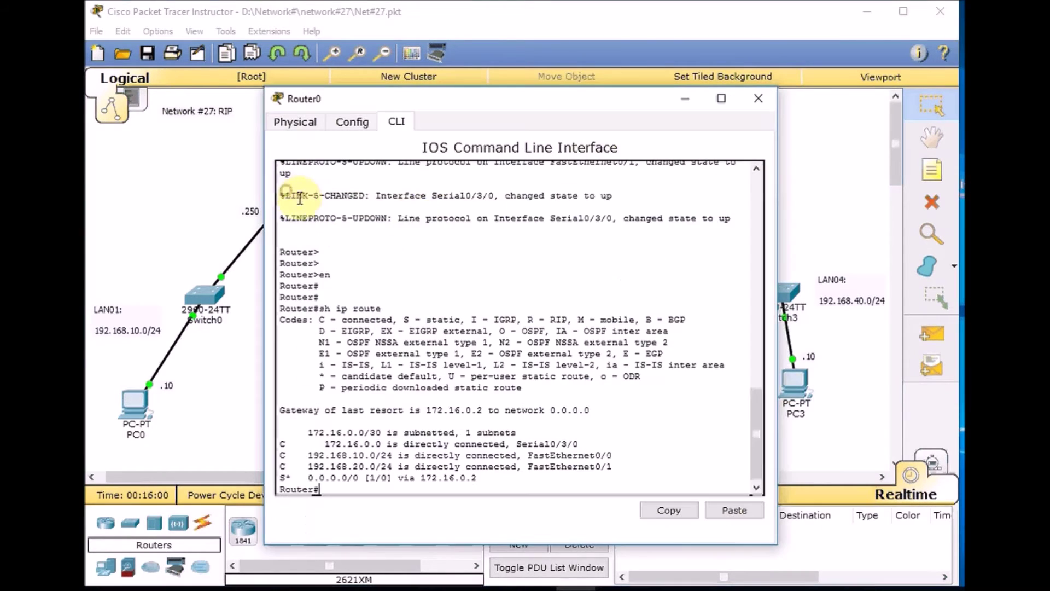
pyautogui.press('Return')
pyautogui.press('Return')
pyautogui.write('conf t')
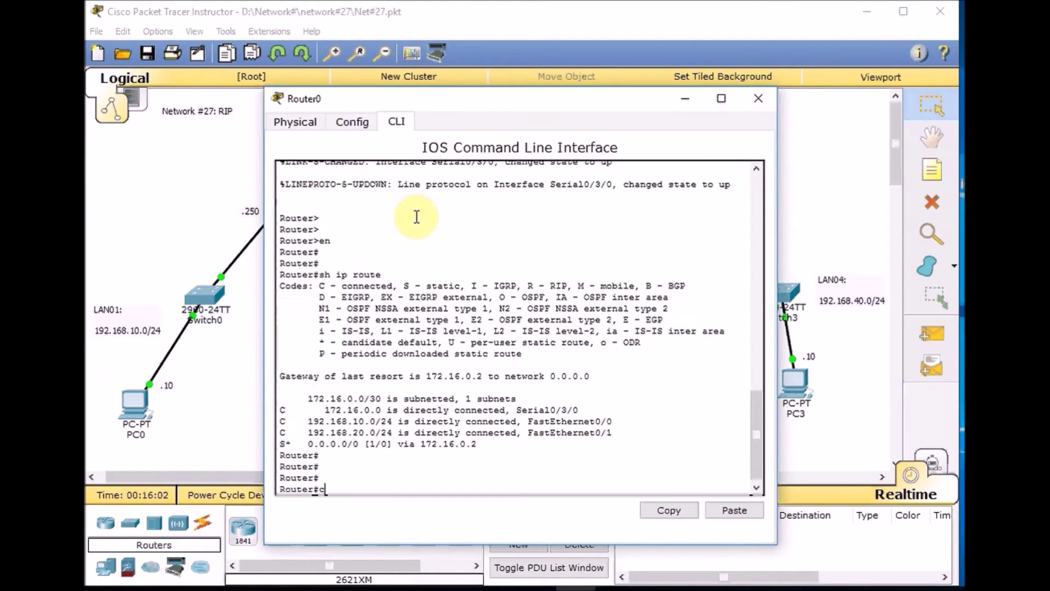
pyautogui.press('Return')
pyautogui.press('Return')
pyautogui.press('Return')
pyautogui.write('no')
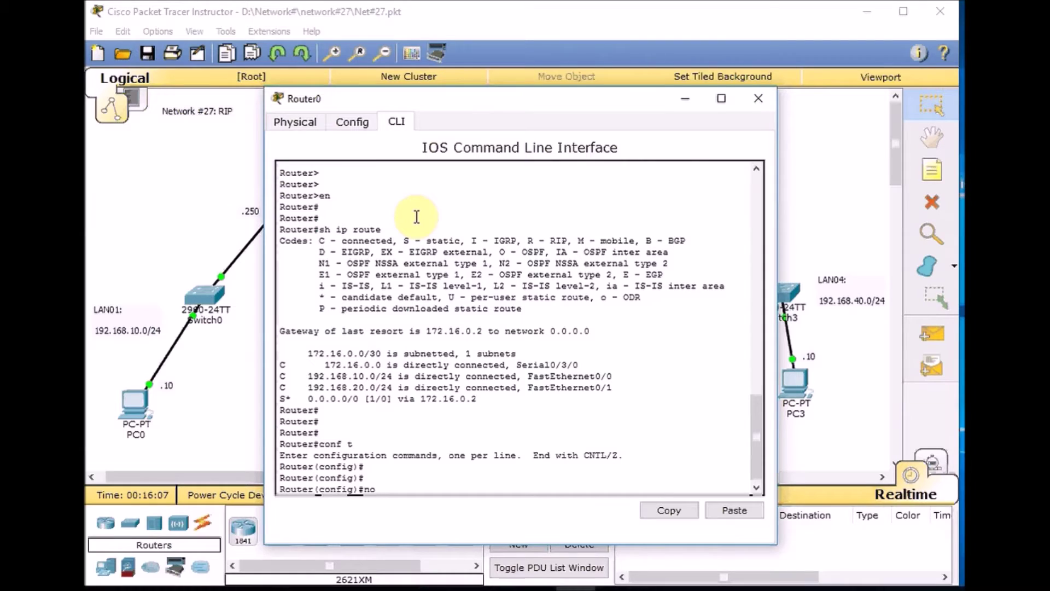
pyautogui.write(' ip route 0.0.0.0 0.0.0.0')
pyautogui.press('Return')
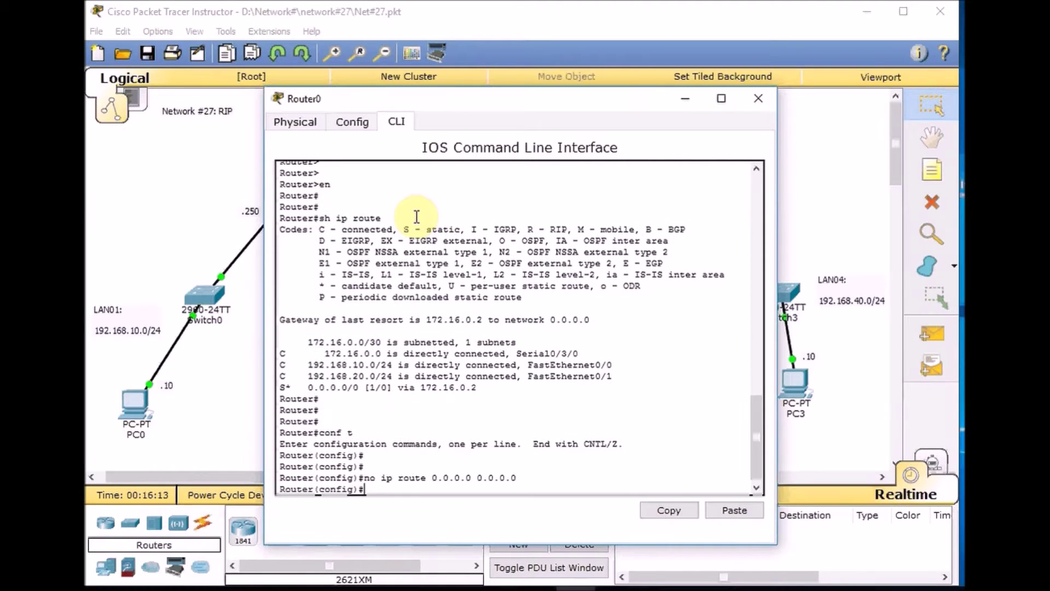
pyautogui.write('do sh ip ro')
pyautogui.write('ute')
pyautogui.press('Return')
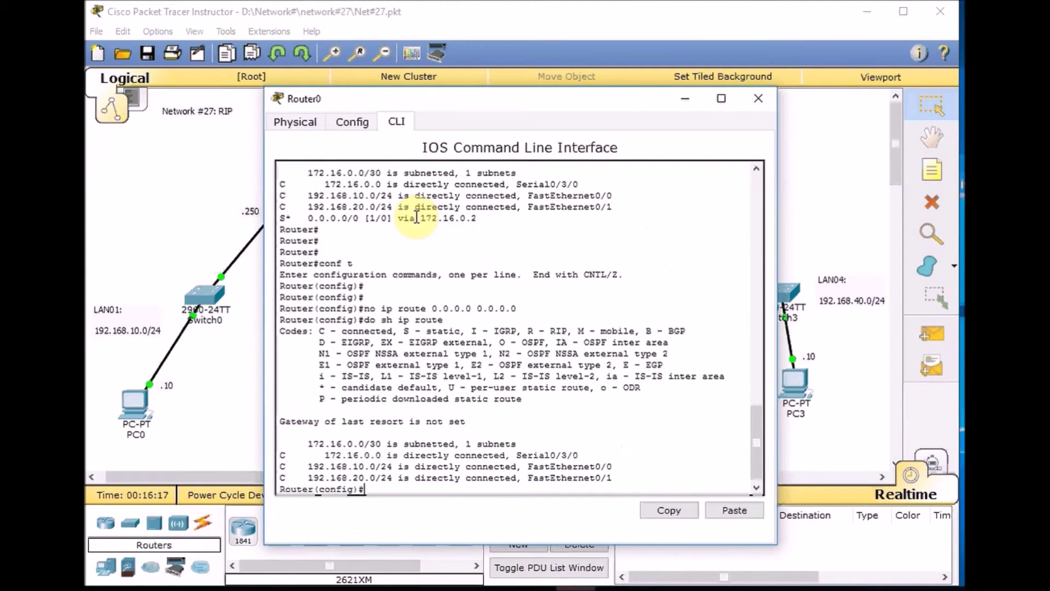
# Enter RIP router configuration mode on Router0.
pyautogui.press('Return')
pyautogui.press('Return')
pyautogui.press('Return')
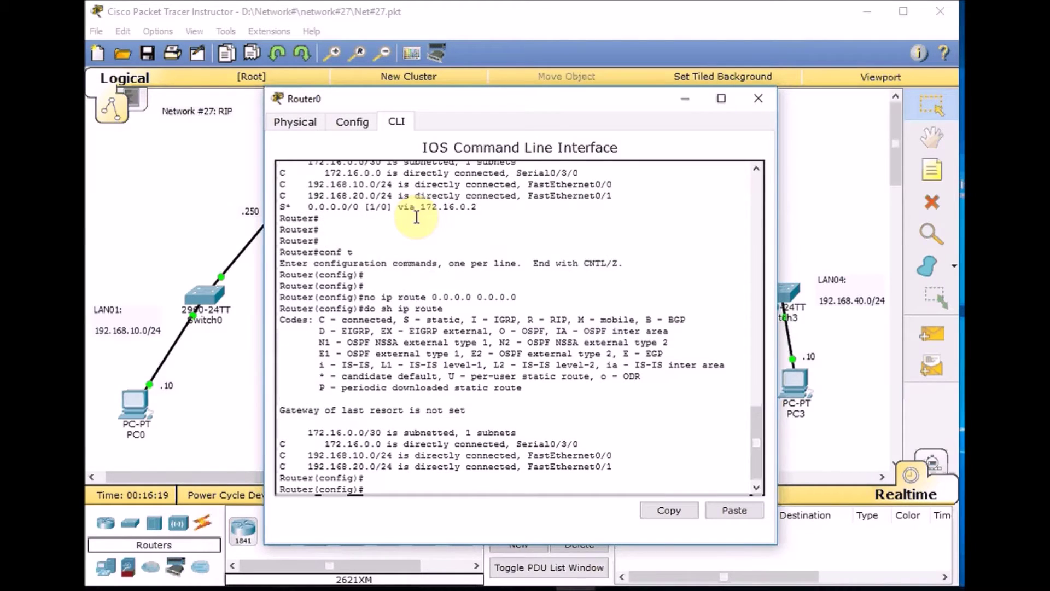
pyautogui.write('route rip')
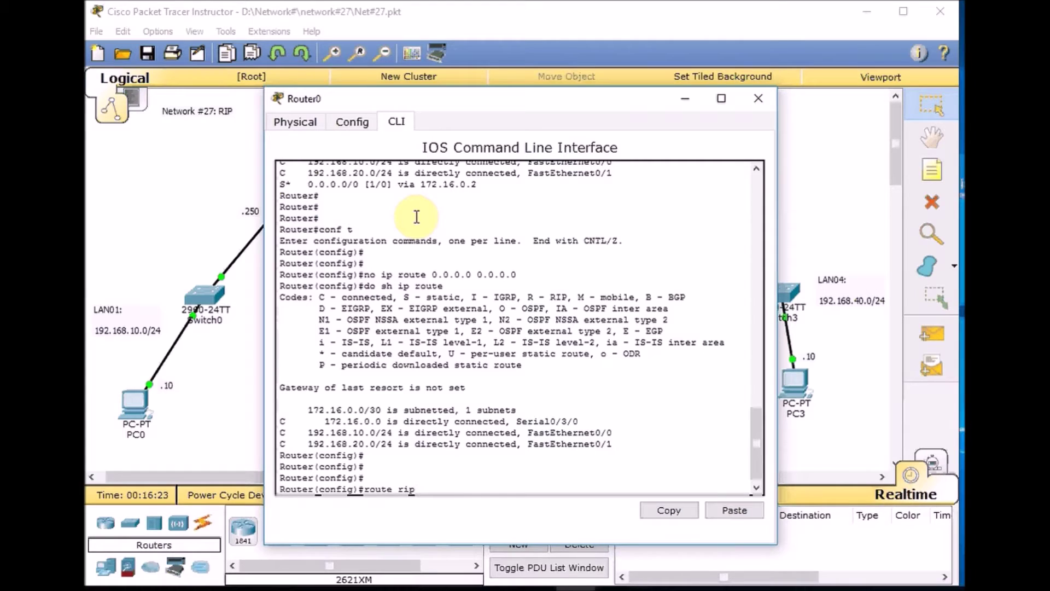
pyautogui.write(' ?')
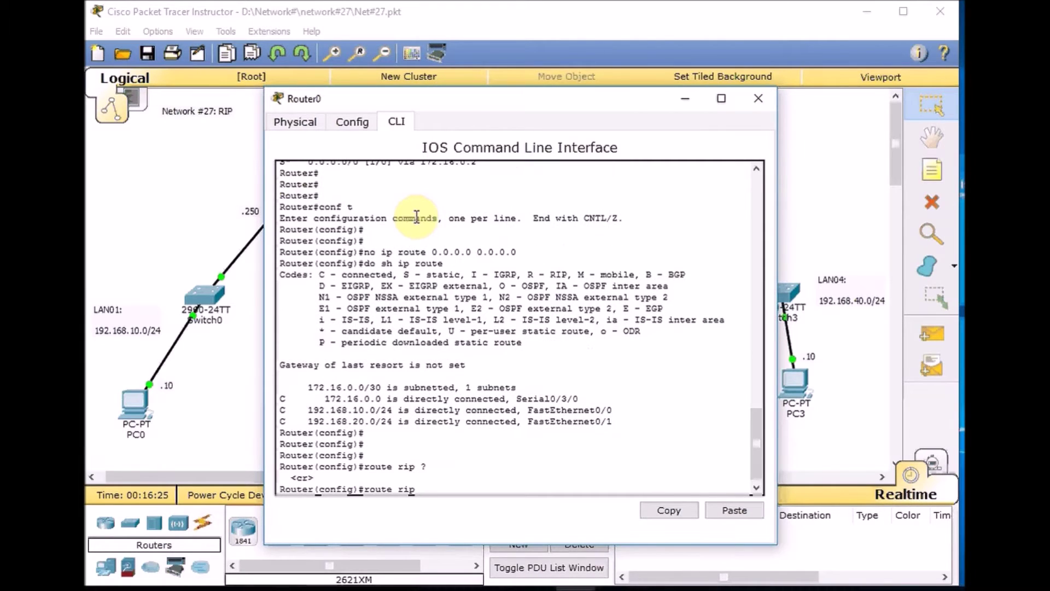
pyautogui.press('Return')
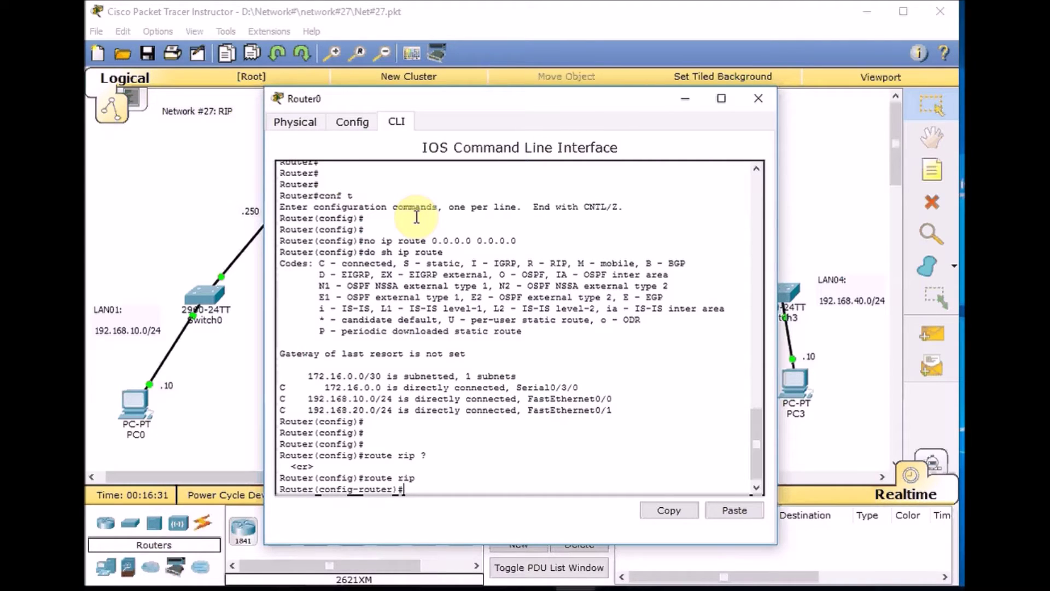
# Set Router0's RIP to version 2 and begin the no auto-summary command.
pyautogui.write('ver')
pyautogui.press('Tab')
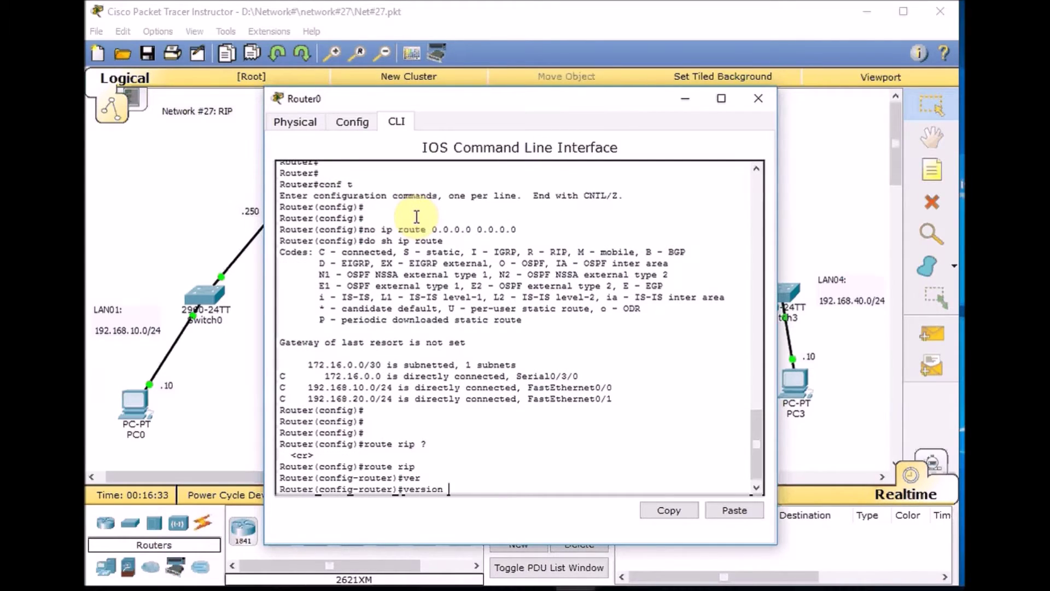
pyautogui.write('2')
pyautogui.press('Return')
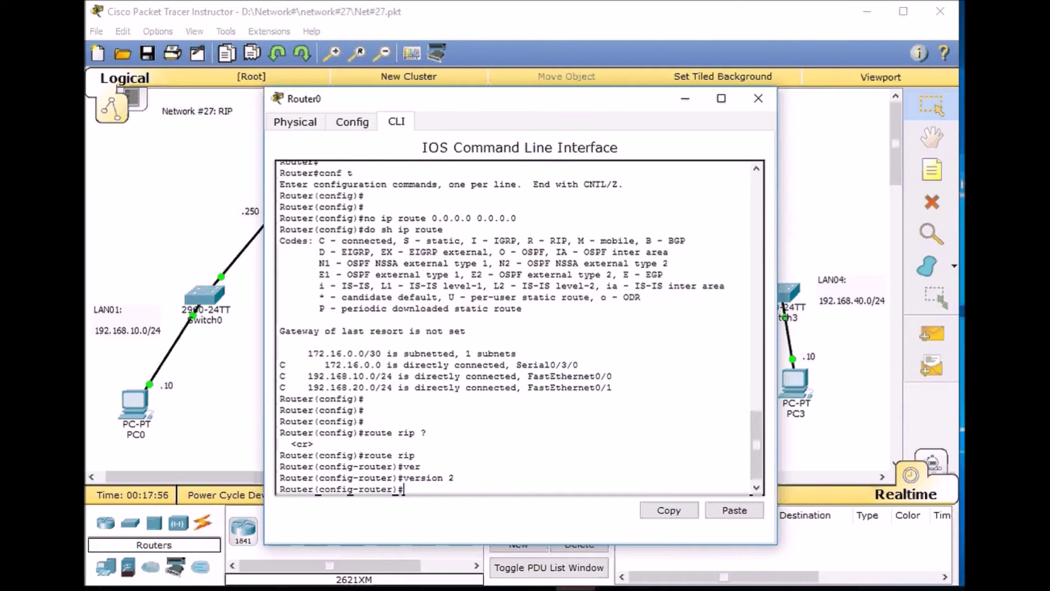
pyautogui.write('no aut')
# Disable auto-summary on Router0 and advertise network 192.168.10.0 in RIP.
pyautogui.press('Tab')
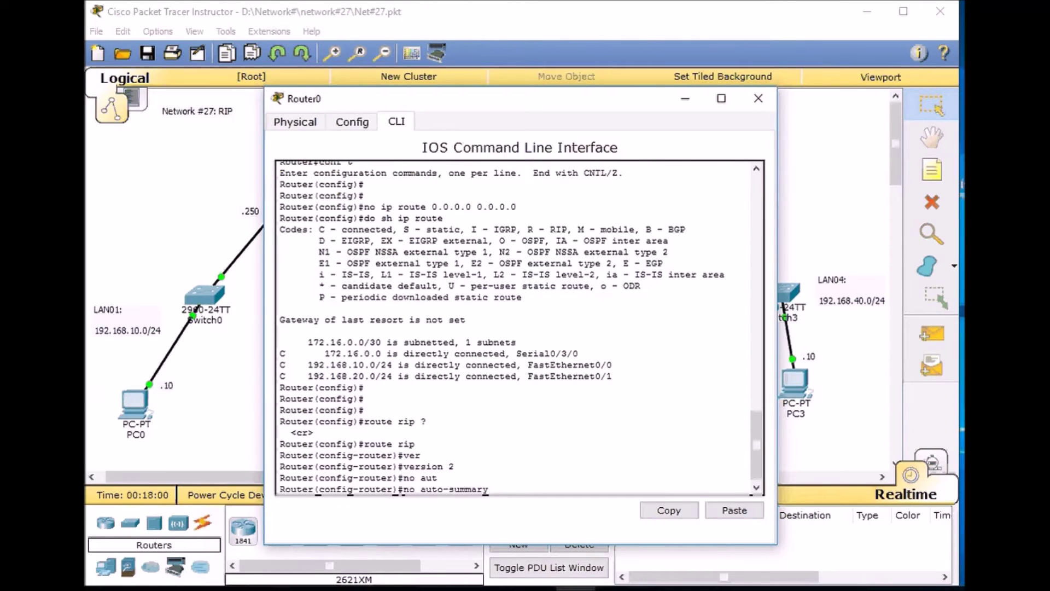
pyautogui.press('Return')
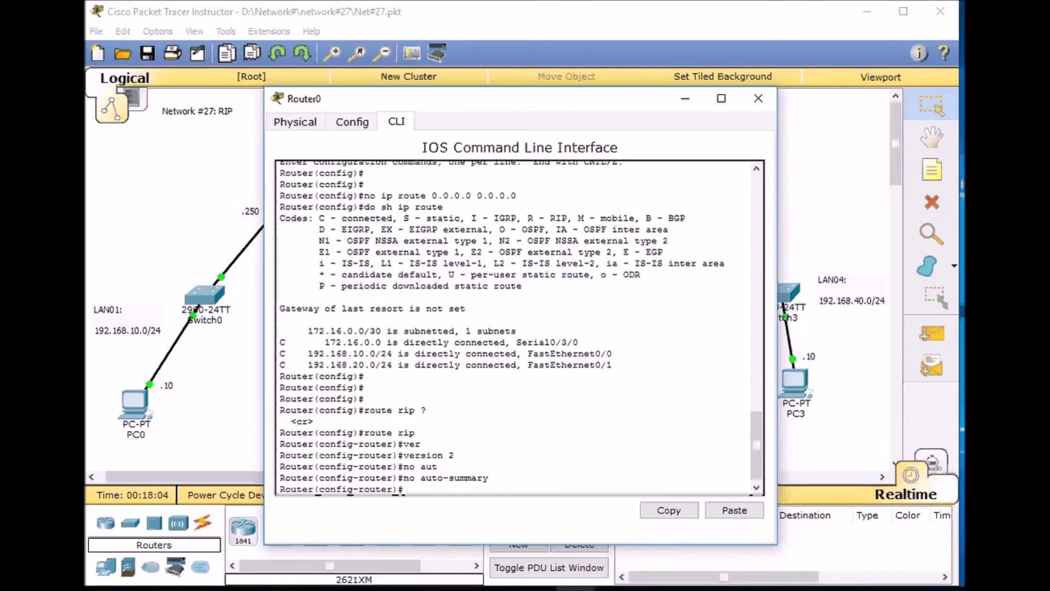
pyautogui.write('net')
pyautogui.press('Tab')
pyautogui.write('?')
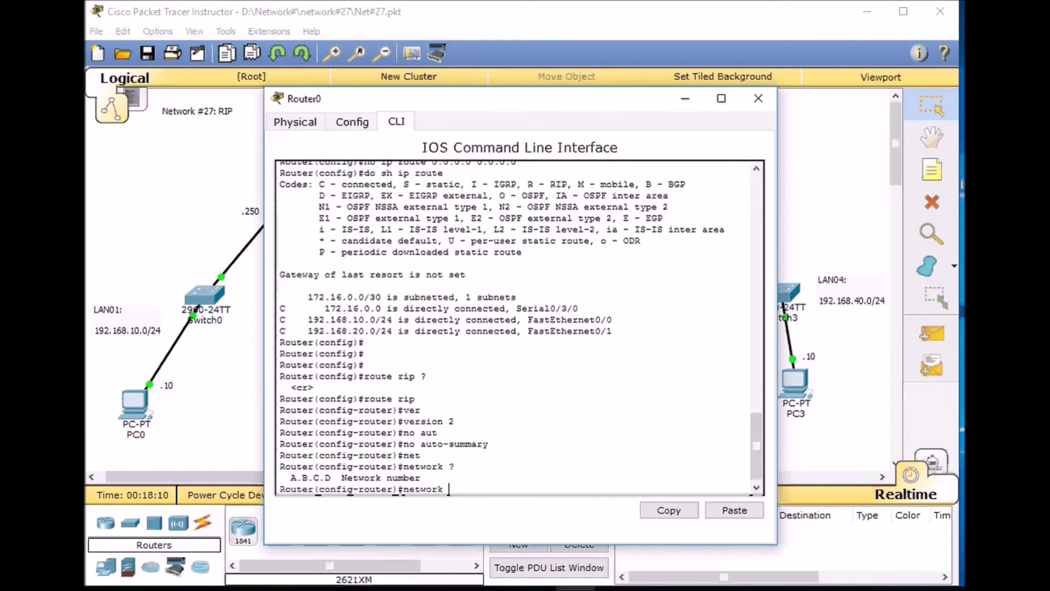
pyautogui.write('192.168.10.0')
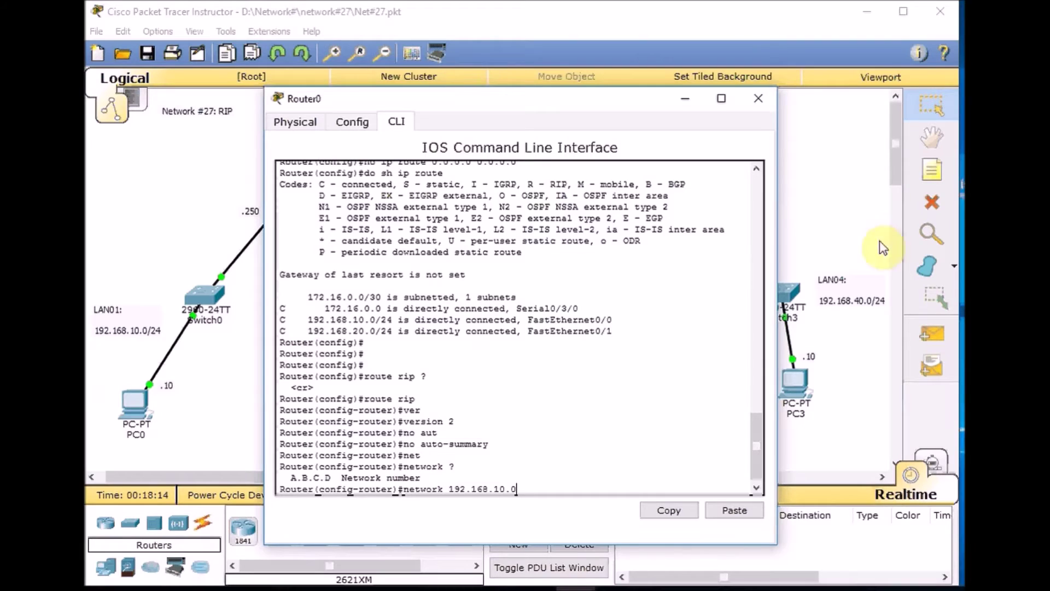
pyautogui.click(205, 380)
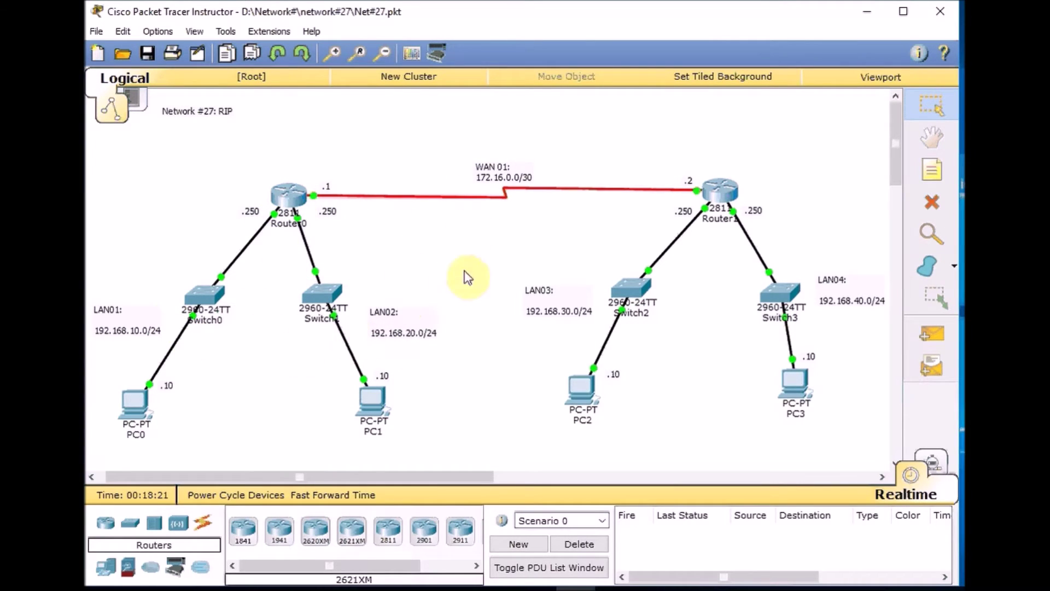
pyautogui.click(287, 193)
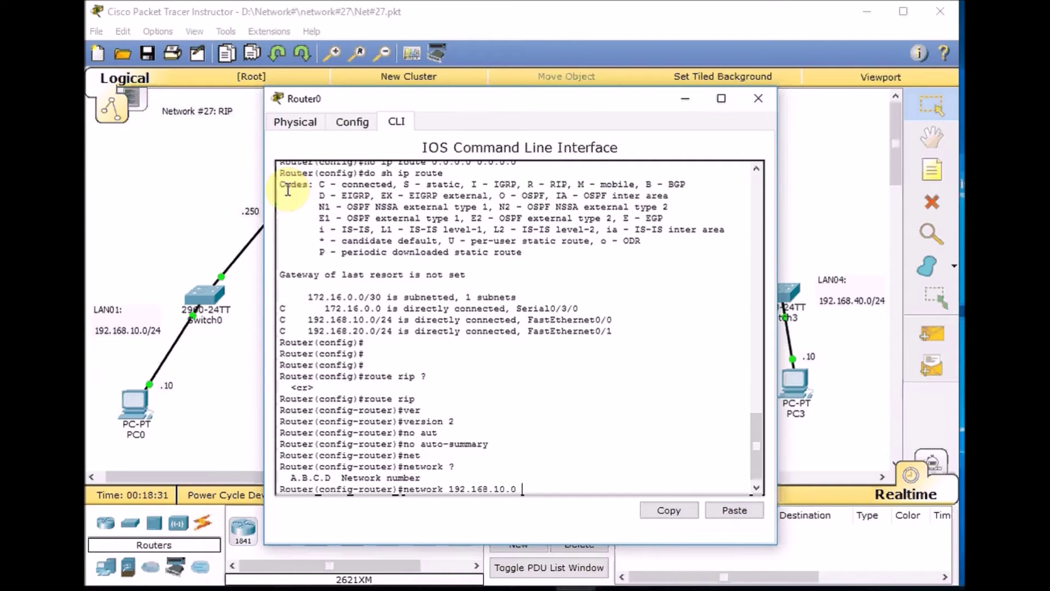
pyautogui.write('?')
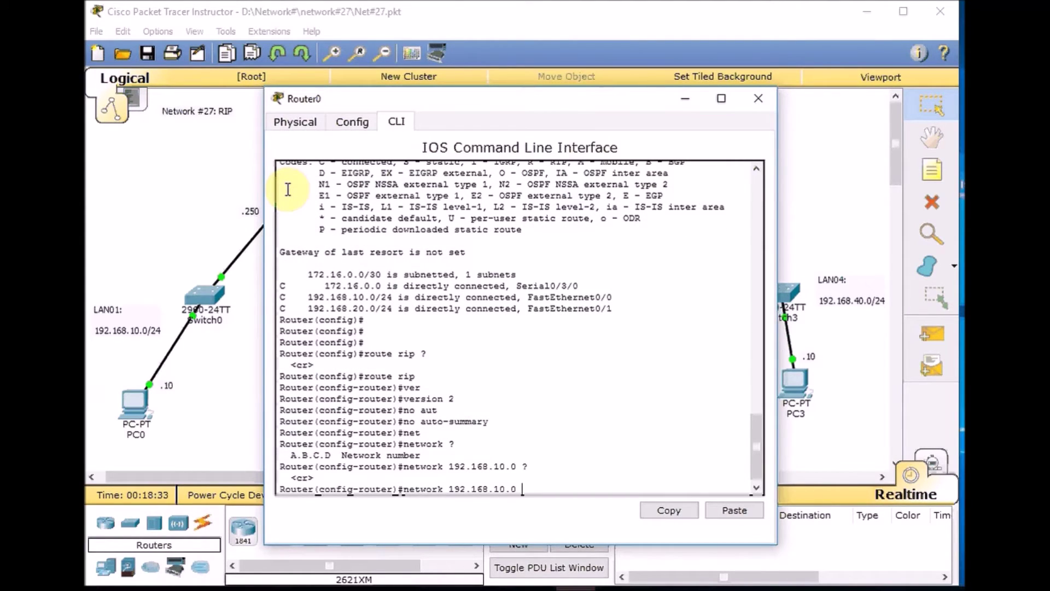
pyautogui.press('BackSpace')
pyautogui.press('Return')
# Add RIP network statements for 192.168.20.0 and 172.16.0.0 on Router0.
pyautogui.press('Up')
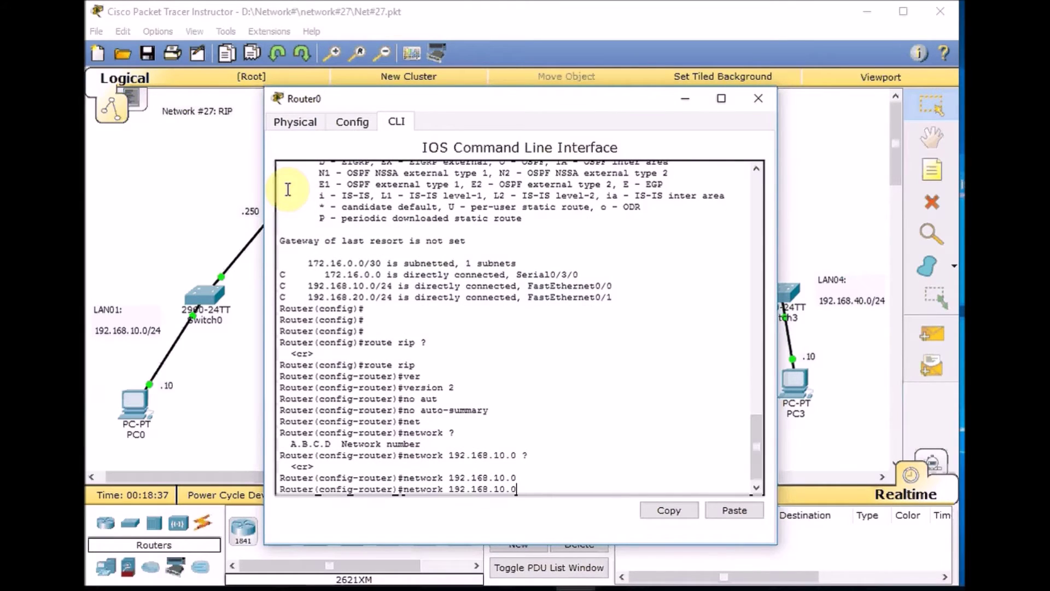
pyautogui.press('Left')
pyautogui.press('Left')
pyautogui.press('Left')
pyautogui.press('BackSpace')
pyautogui.write('2')
pyautogui.press('Return')
pyautogui.press('Up')
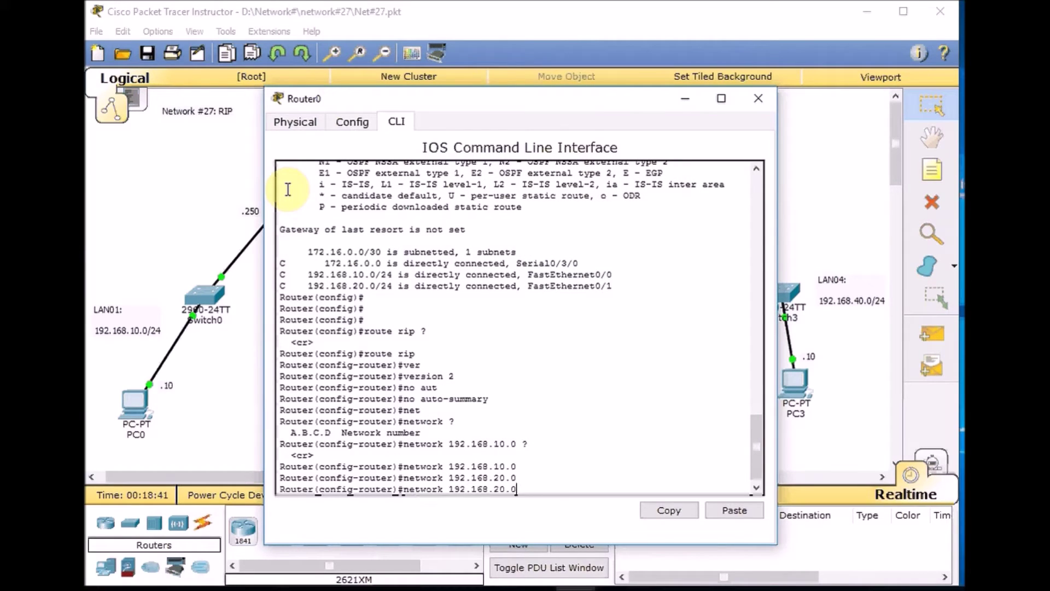
pyautogui.press('BackSpace')
pyautogui.press('BackSpace')
pyautogui.press('BackSpace')
pyautogui.press('BackSpace')
pyautogui.press('BackSpace')
pyautogui.press('BackSpace')
pyautogui.press('BackSpace')
pyautogui.press('BackSpace')
pyautogui.press('BackSpace')
pyautogui.press('BackSpace')
pyautogui.press('BackSpace')
pyautogui.write('72.16.0.0')
pyautogui.hotkey('alt', 'F4')
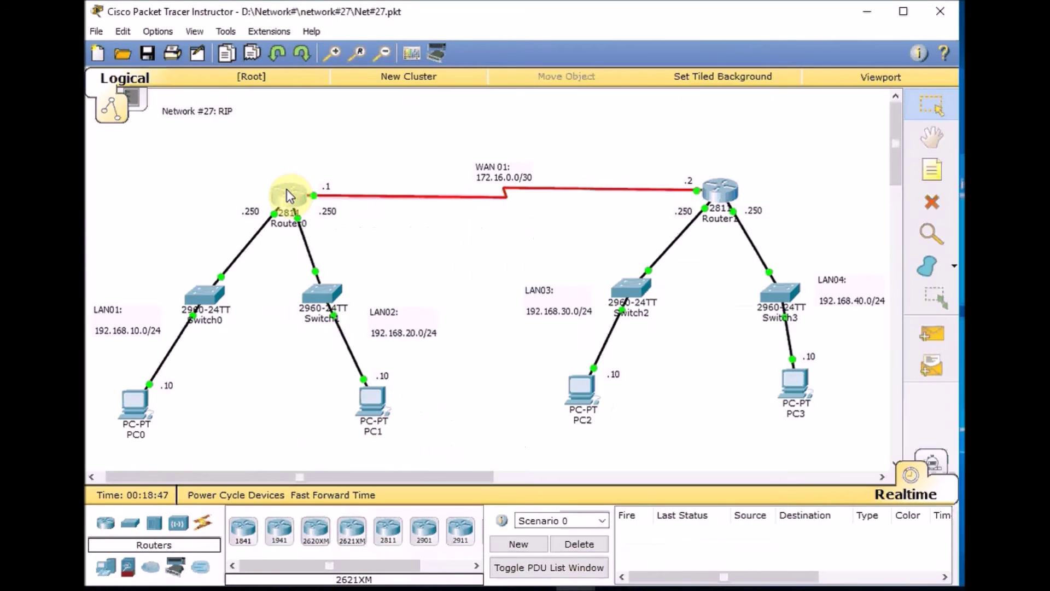
pyautogui.click(288, 189)
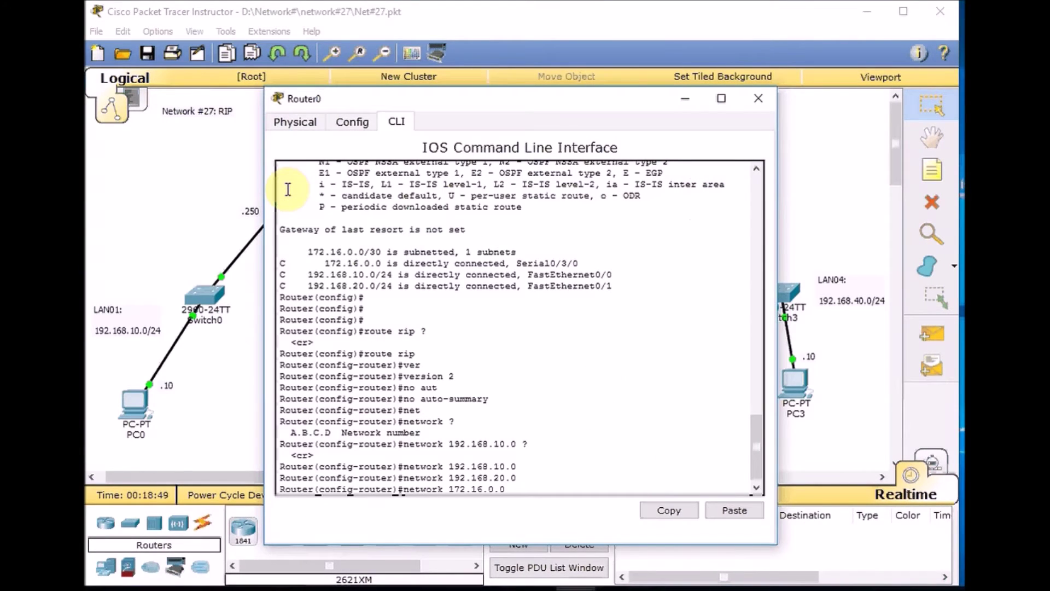
pyautogui.press('Return')
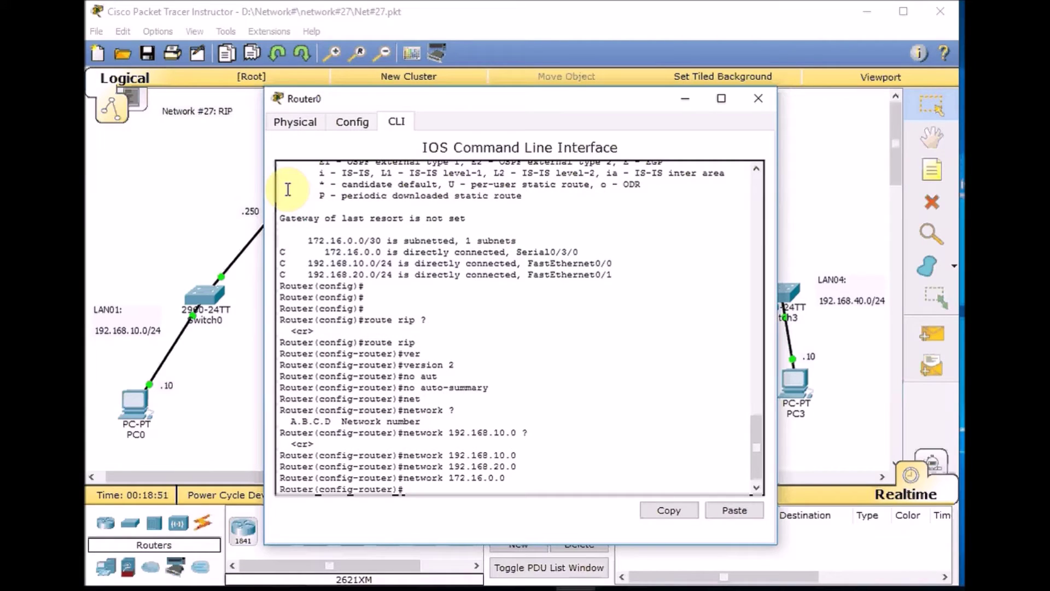
# Leave configuration mode with Ctrl+Z and display Router0's routing table.
pyautogui.press('Return')
pyautogui.press('Return')
pyautogui.press('Return')
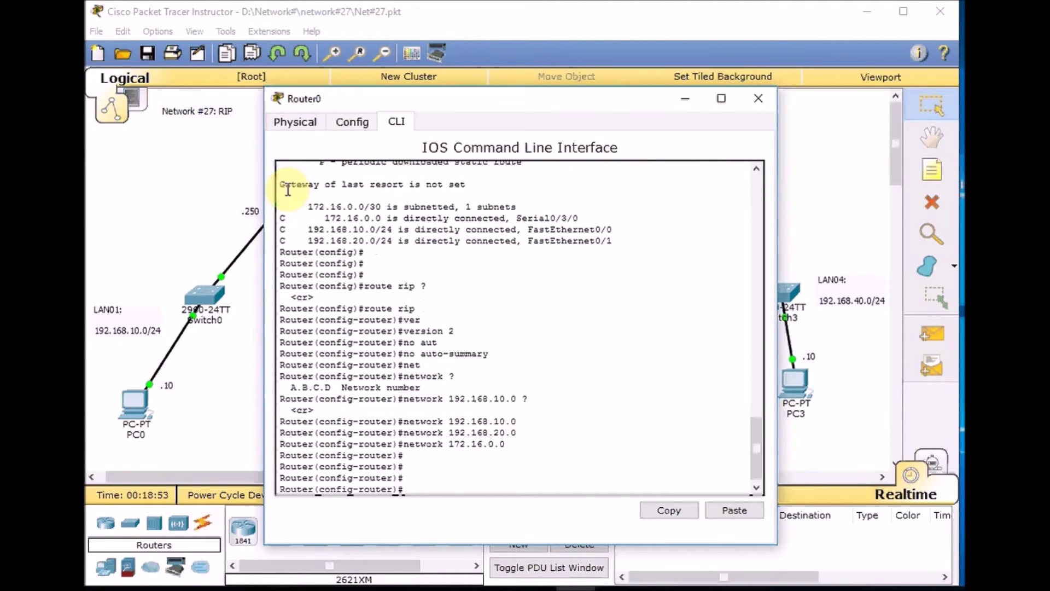
pyautogui.hotkey('ctrl', 'z')
pyautogui.press('Return')
pyautogui.press('Return')
pyautogui.press('Return')
pyautogui.write('sh ip rou')
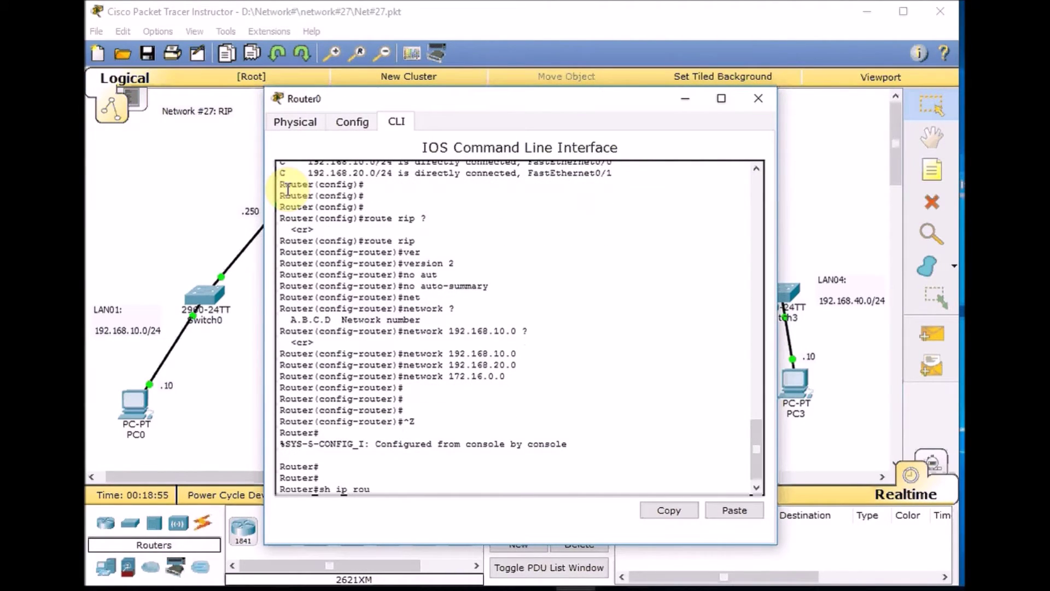
pyautogui.write('te')
pyautogui.press('Return')
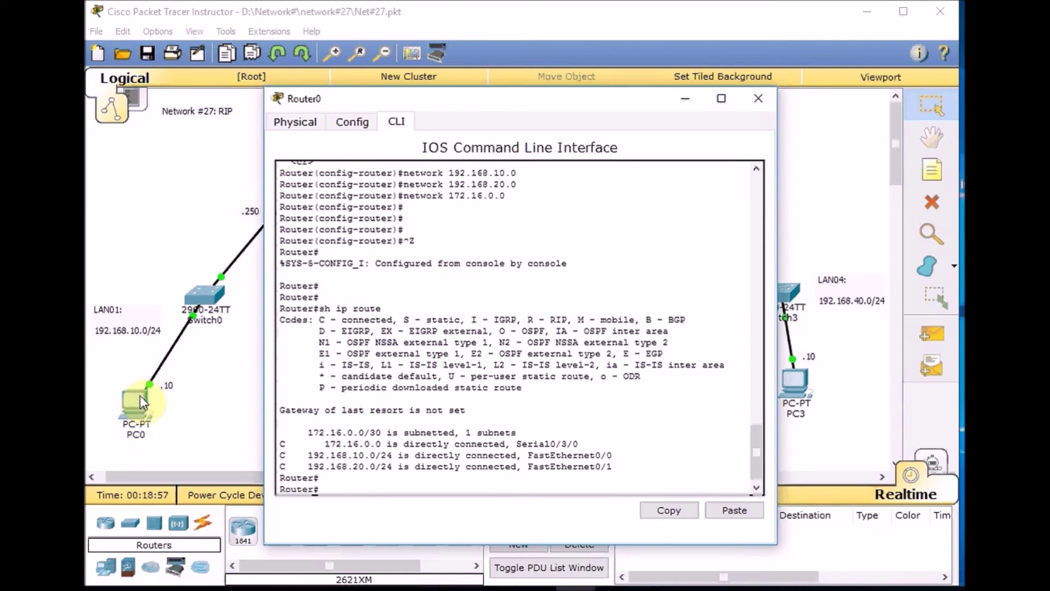
# Start ping -t 192.168.40.10 from PC0, which returns destination host unreachable.
pyautogui.click(137, 401)
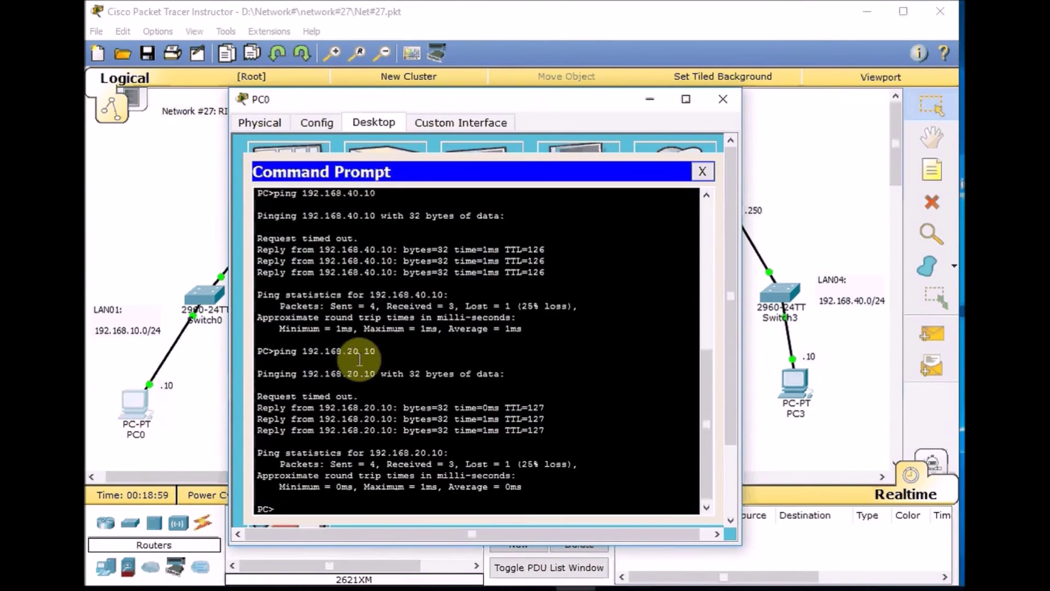
pyautogui.press('Up')
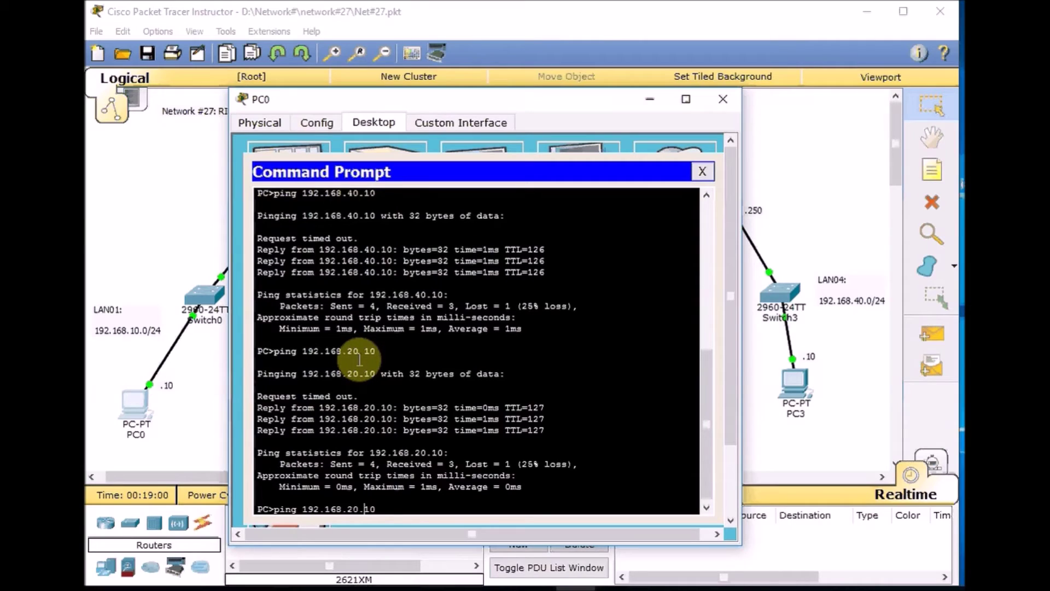
pyautogui.press('BackSpace')
pyautogui.press('BackSpace')
pyautogui.press('BackSpace')
pyautogui.press('BackSpace')
pyautogui.press('BackSpace')
pyautogui.write('40.10')
pyautogui.press('Left')
pyautogui.press('Left')
pyautogui.press('Left')
pyautogui.press('Left')
pyautogui.press('Left')
pyautogui.press('Left')
pyautogui.press('Left')
pyautogui.press('Left')
pyautogui.press('Left')
pyautogui.press('Left')
pyautogui.press('Left')
pyautogui.press('Left')
pyautogui.press('Left')
pyautogui.write('-t')
pyautogui.press('Return')
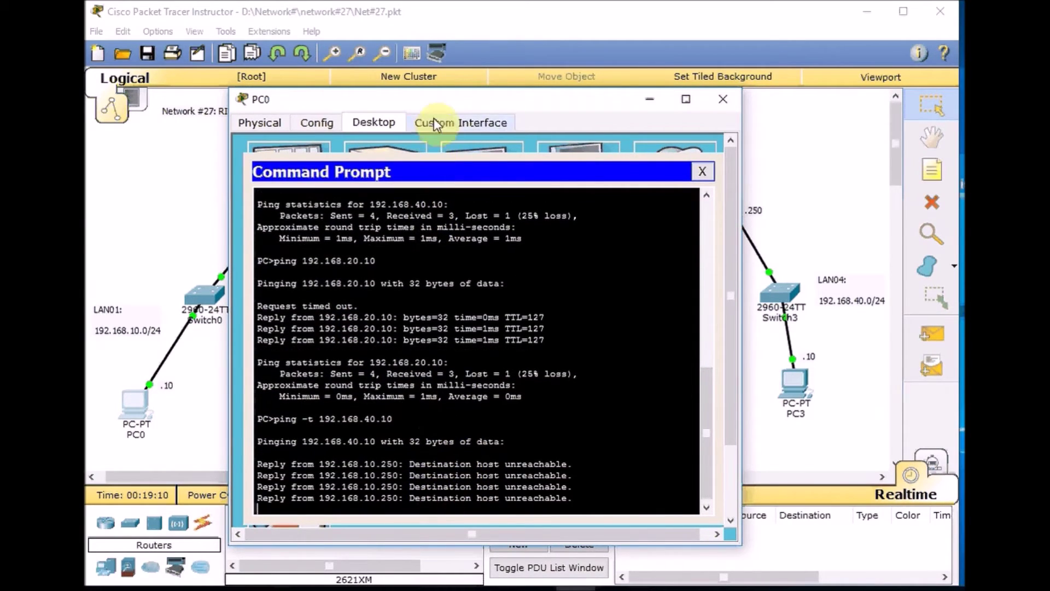
pyautogui.moveTo(474, 105); pyautogui.dragTo(339, 87)
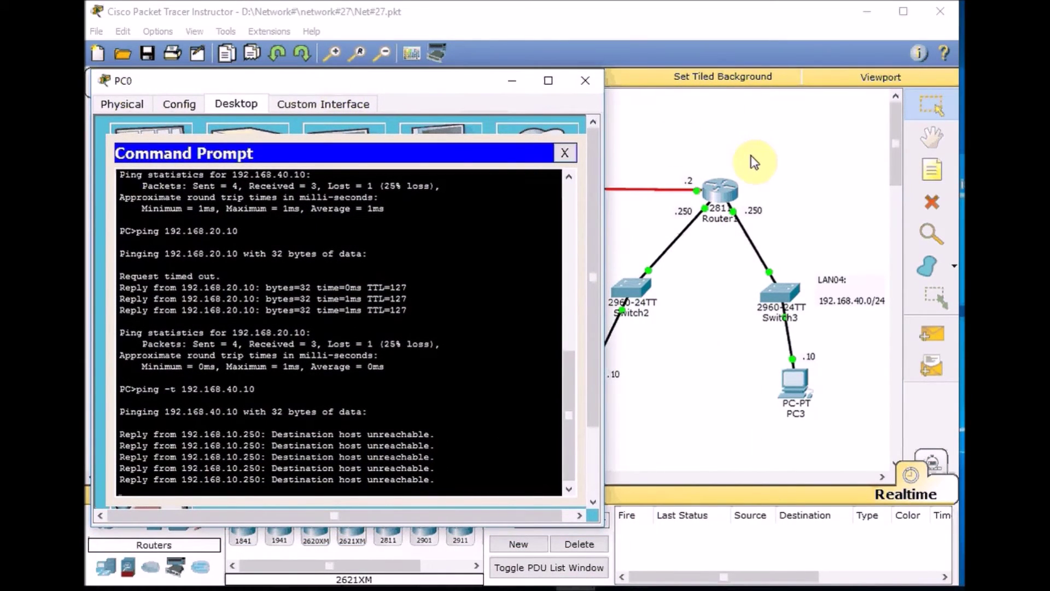
# Place Router1's command line to the right of PC0's running ping.
pyautogui.click(717, 183)
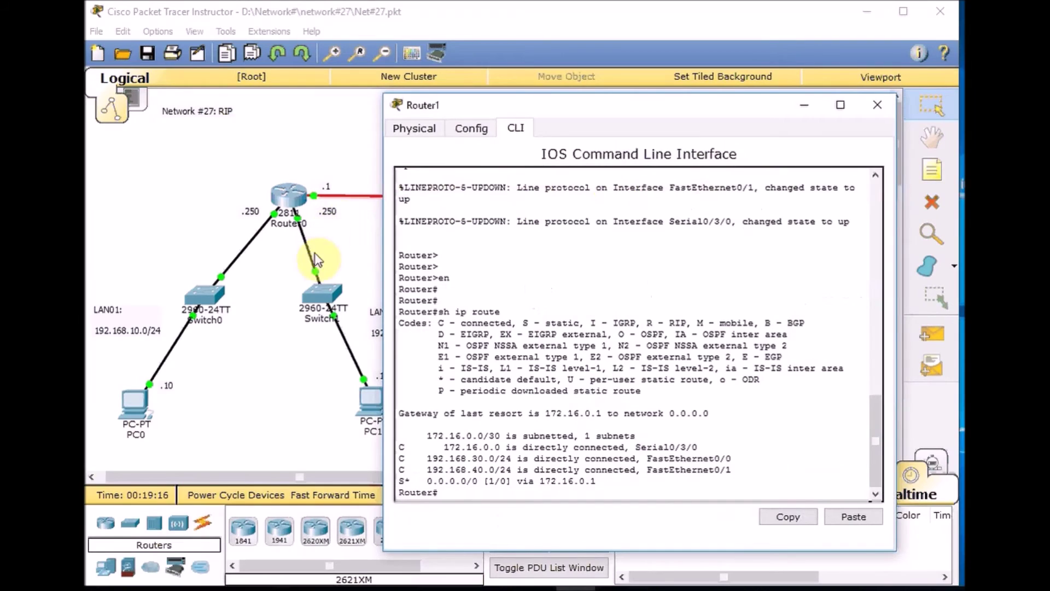
pyautogui.click(134, 408)
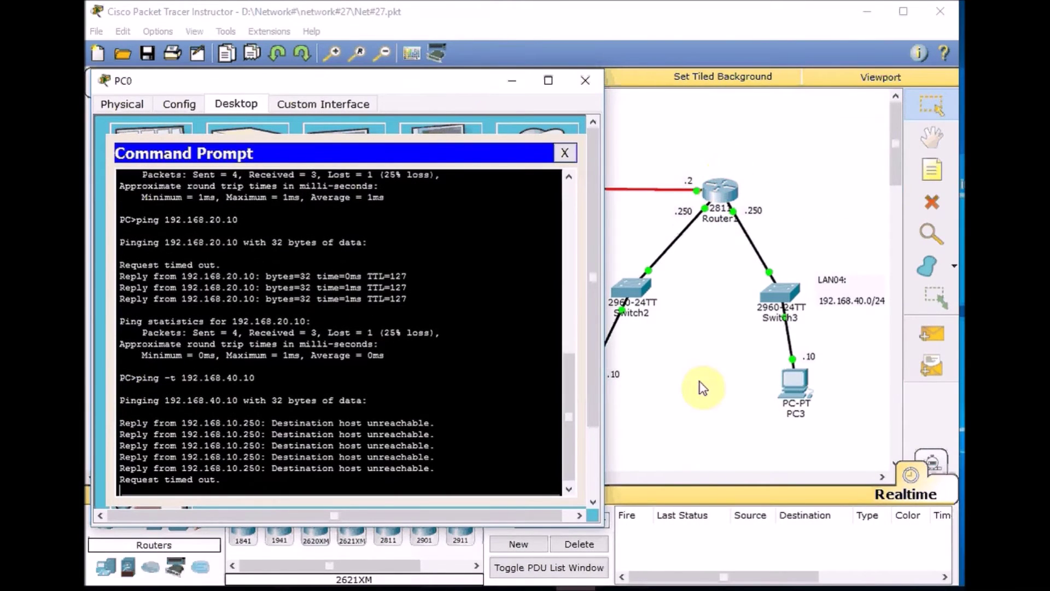
pyautogui.click(582, 589)
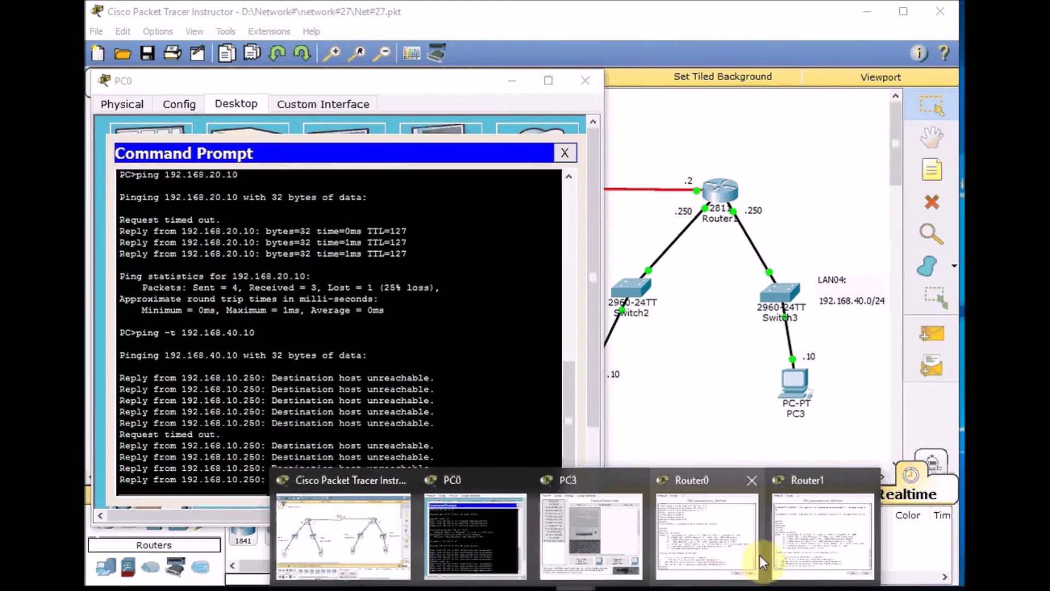
pyautogui.click(803, 547)
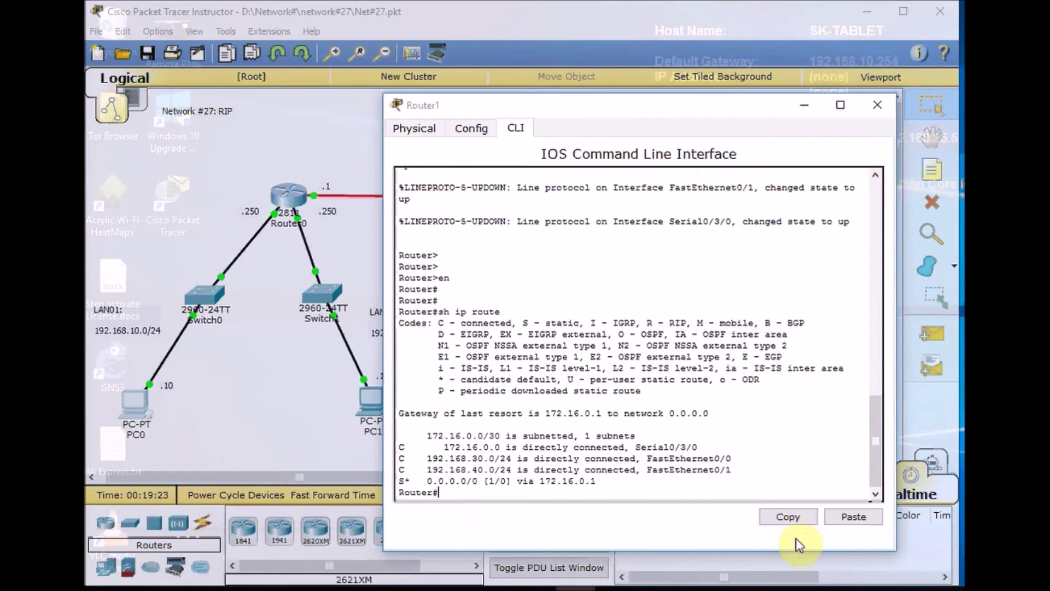
pyautogui.moveTo(507, 97); pyautogui.dragTo(559, 100)
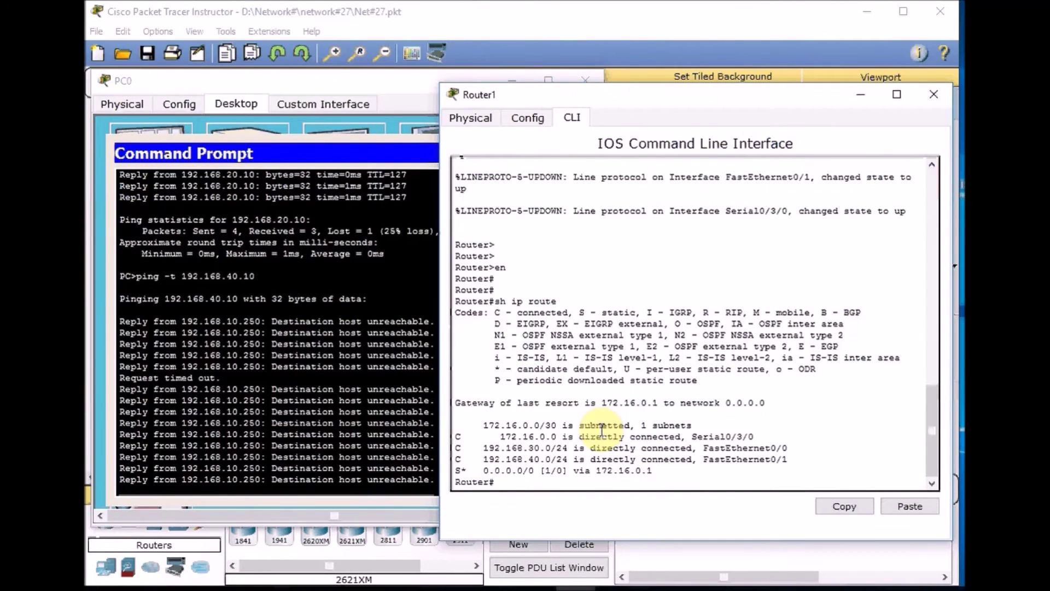
pyautogui.press('Return')
pyautogui.press('Return')
# Remove Router1's 0.0.0.0 0.0.0.0 static route and confirm only connected networks remain.
pyautogui.write('conf t')
pyautogui.press('Return')
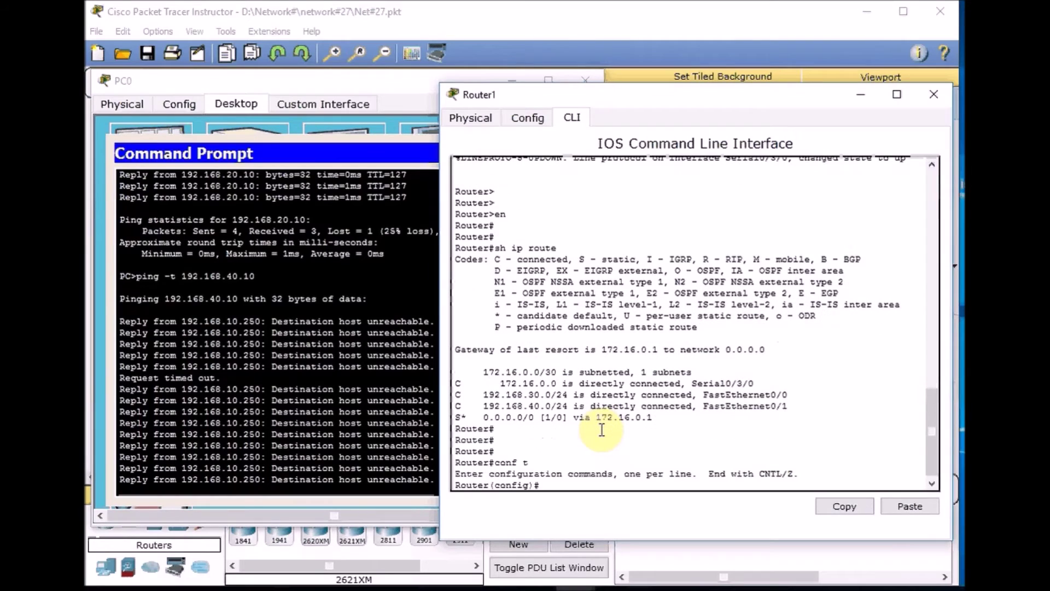
pyautogui.write('no ip r')
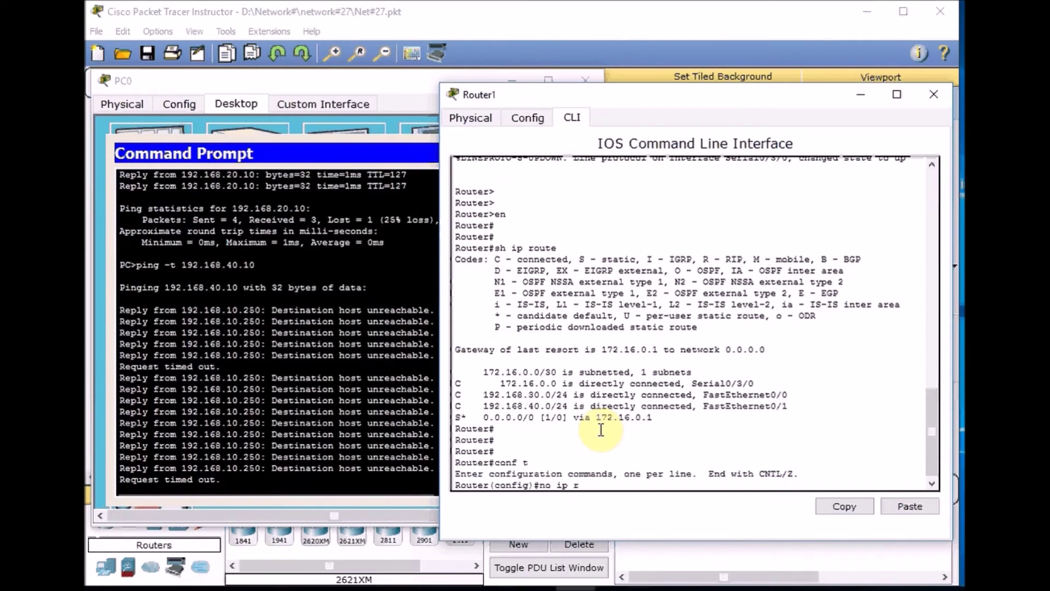
pyautogui.write('oute 0.0.0.0 0.0.0.0')
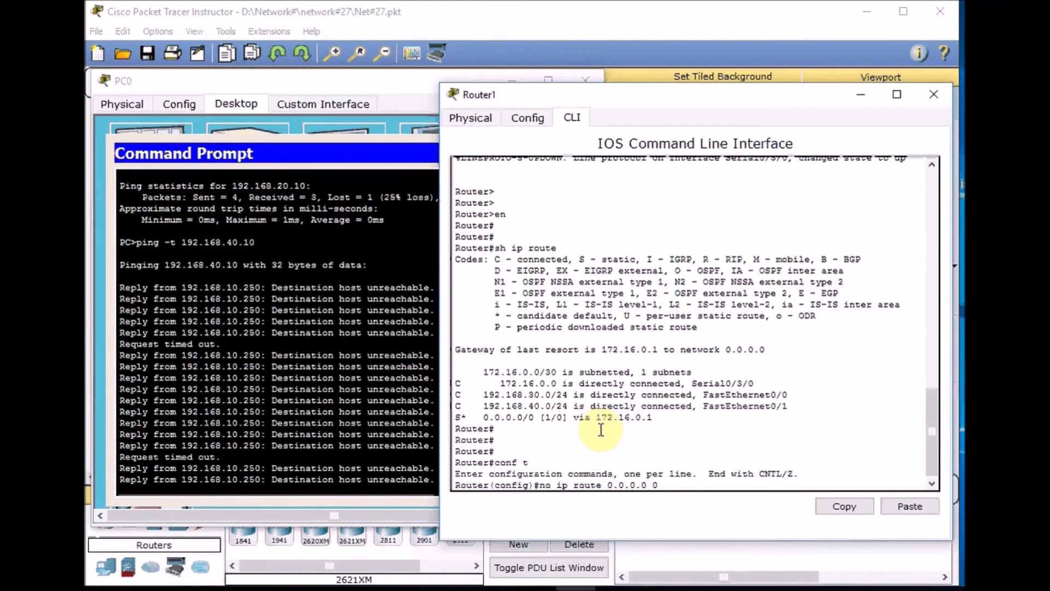
pyautogui.press('Return')
pyautogui.press('Return')
pyautogui.press('Return')
pyautogui.press('Return')
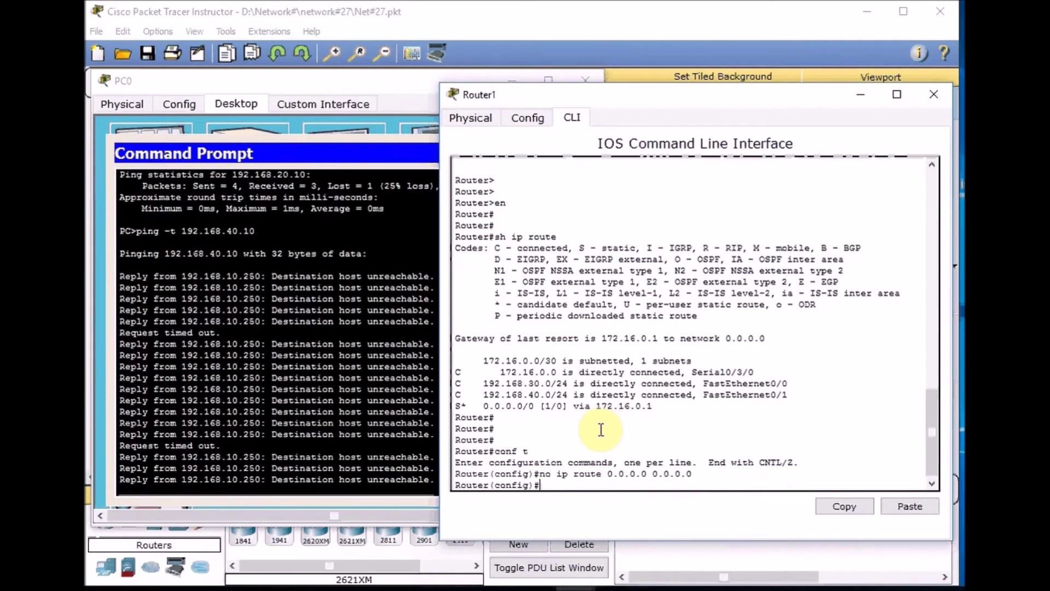
pyautogui.write('do sh ip route')
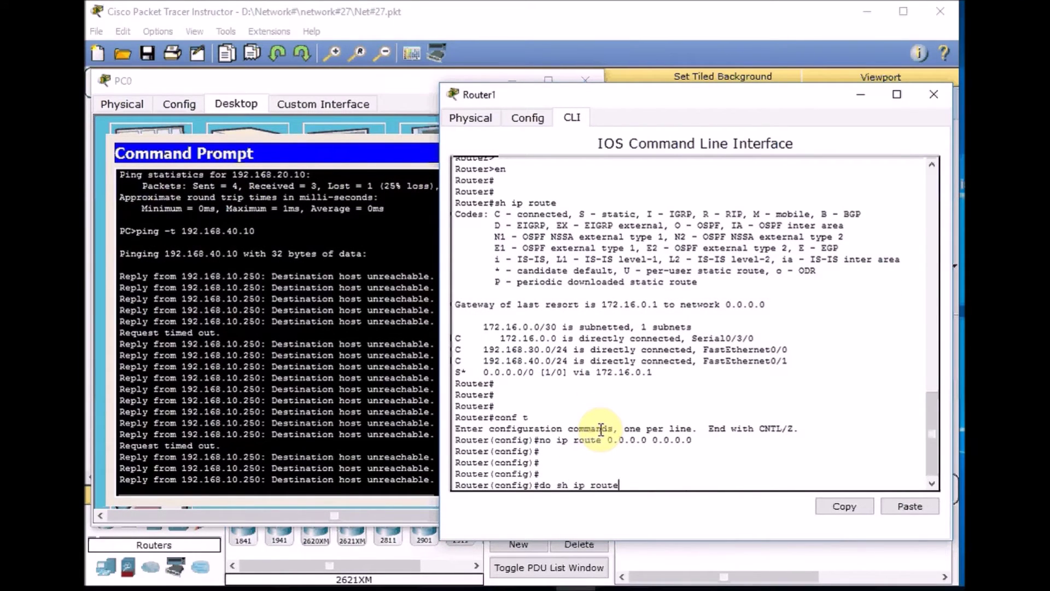
pyautogui.press('Return')
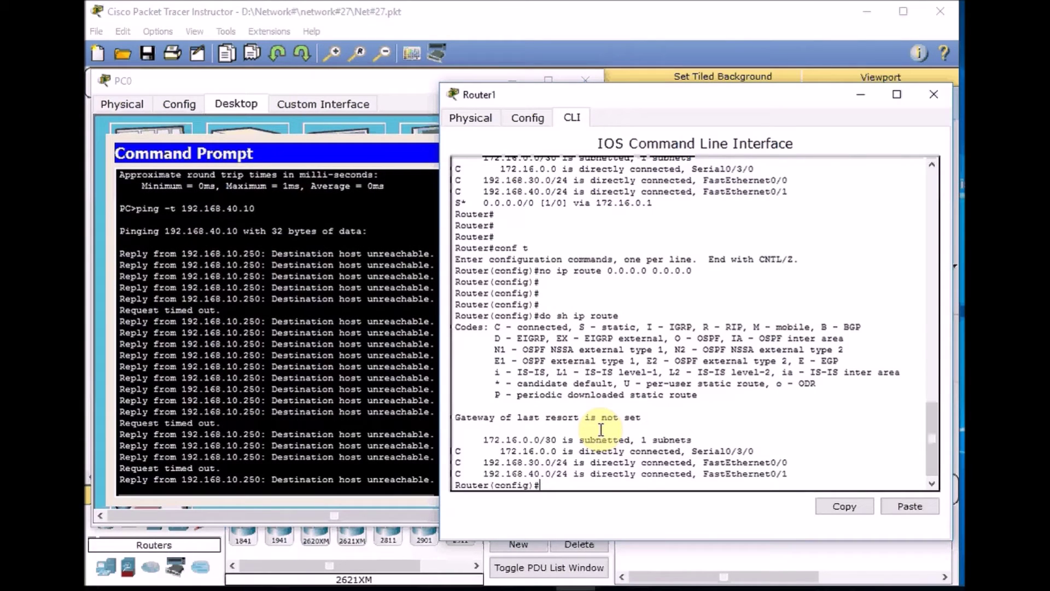
# Start RIP version 2 on Router1 with auto-summary turned off.
pyautogui.write('router rip')
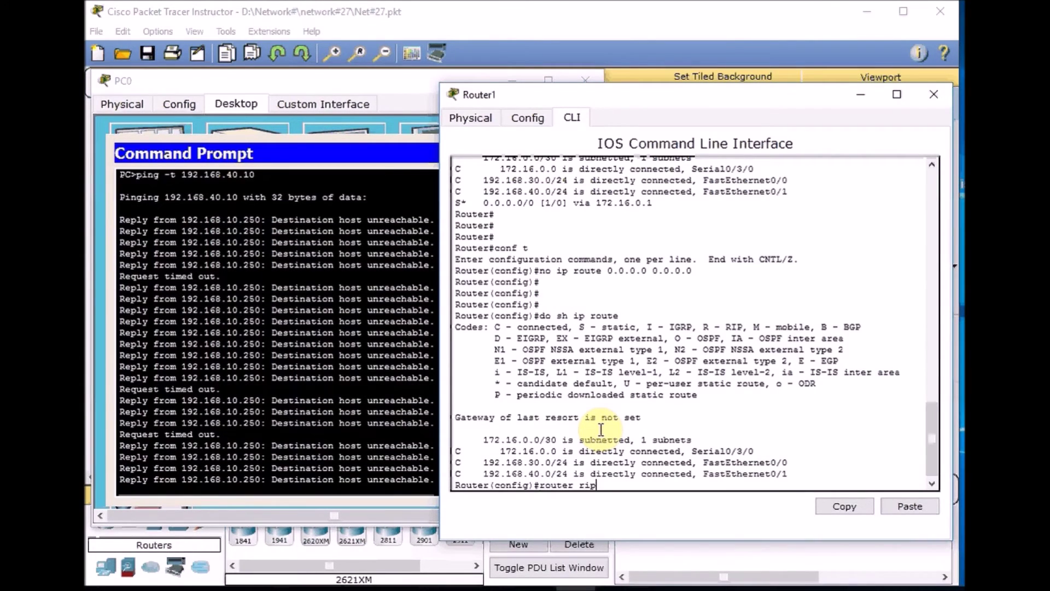
pyautogui.press('Return')
pyautogui.write('ver')
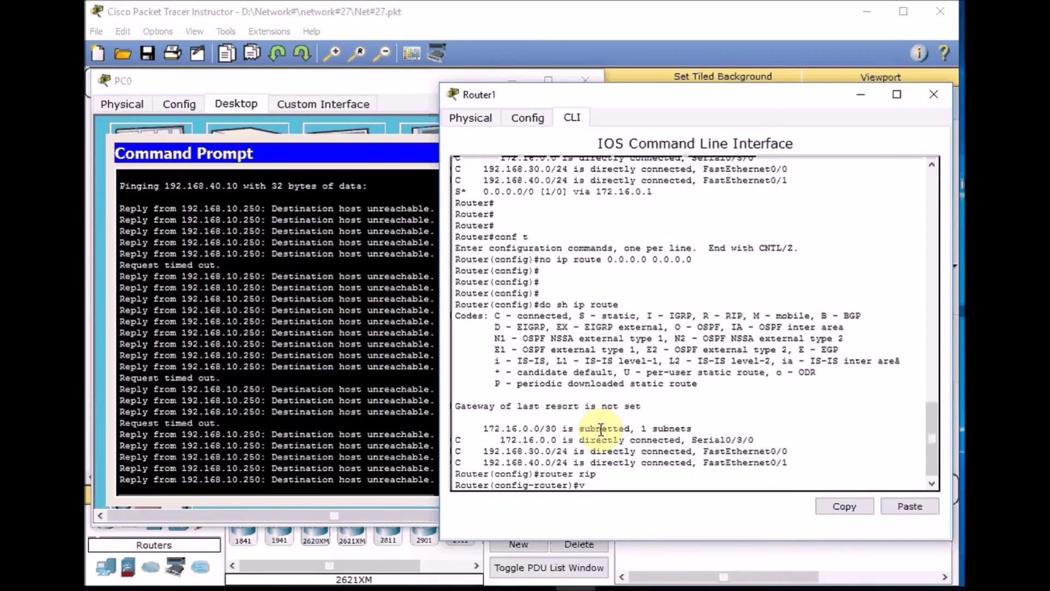
pyautogui.press('Tab')
pyautogui.write('2')
pyautogui.press('Return')
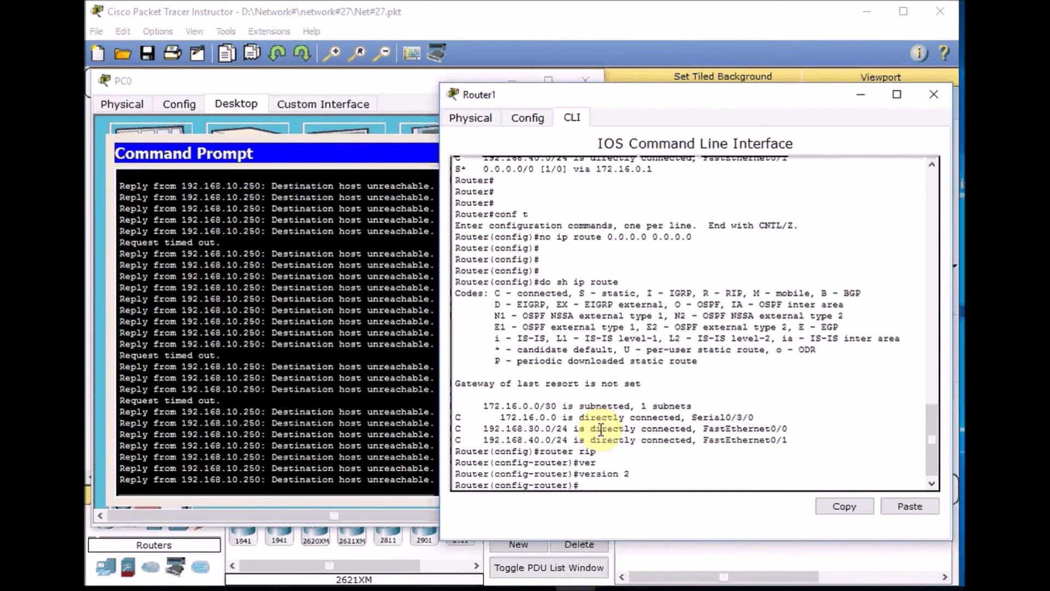
pyautogui.write('no au')
pyautogui.press('Tab')
pyautogui.press('Return')
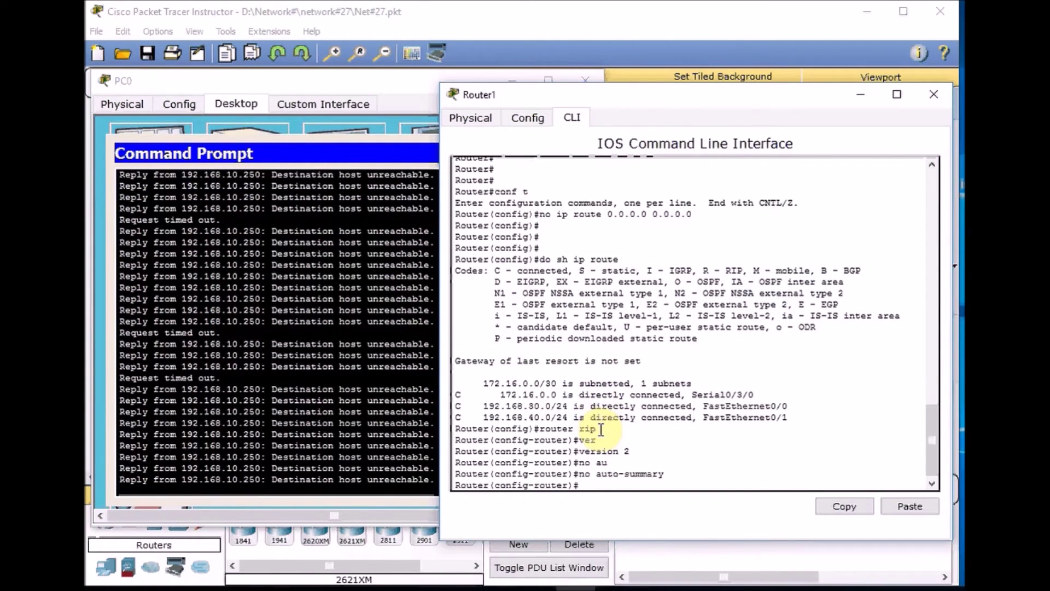
# Advertise networks 192.168.30.0, 192.168.40.0 and 172.16.0.0 in Router1's RIP.
pyautogui.write('net')
pyautogui.press('Tab')
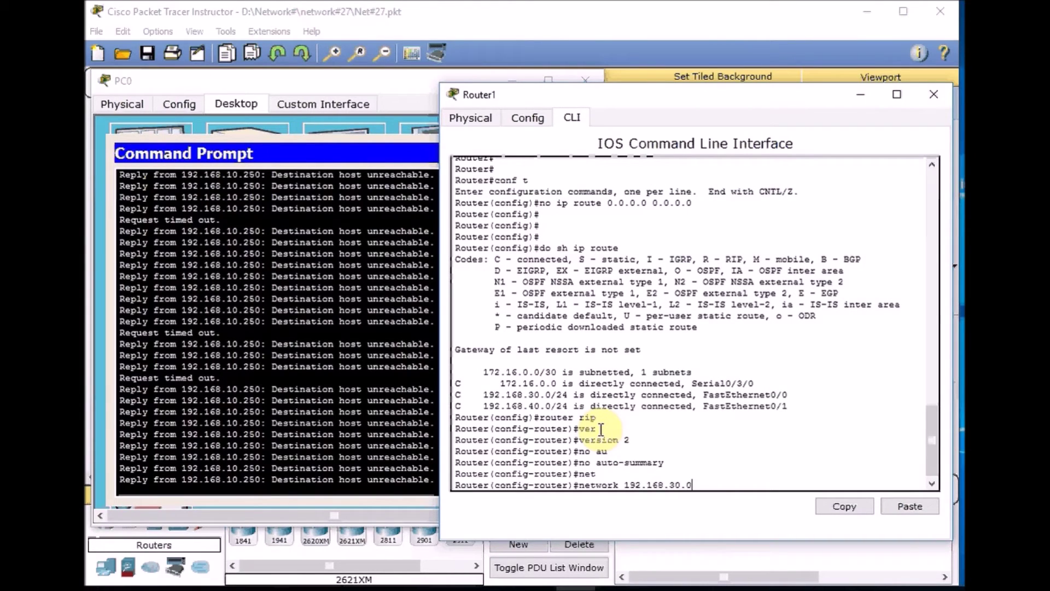
pyautogui.write('192.168.30.0')
pyautogui.press('Return')
pyautogui.press('Up')
pyautogui.press('Left')
pyautogui.press('Left')
pyautogui.press('Left')
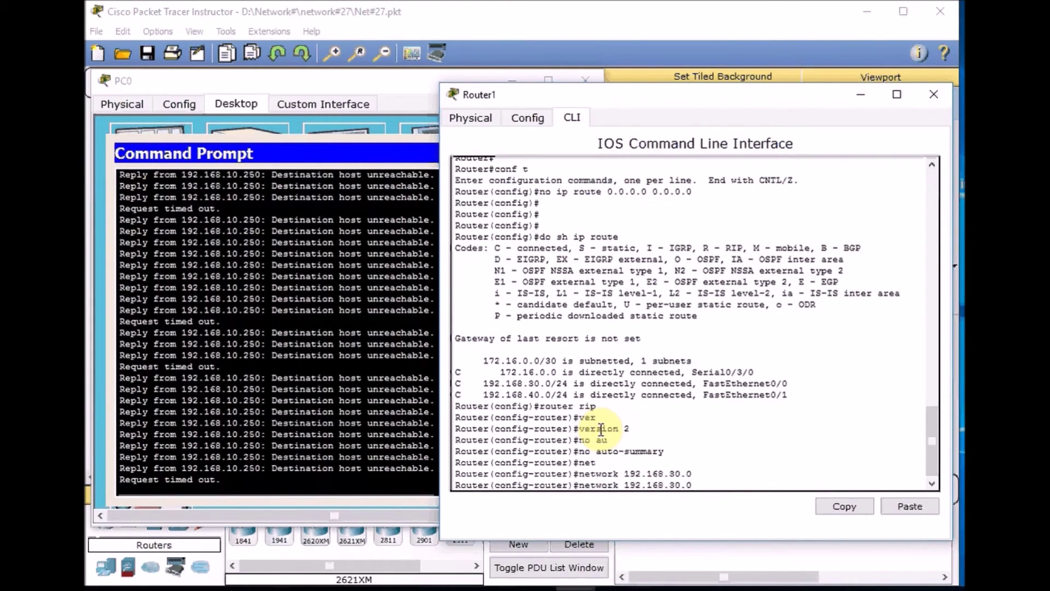
pyautogui.write('4')
pyautogui.press('Return')
pyautogui.press('Up')
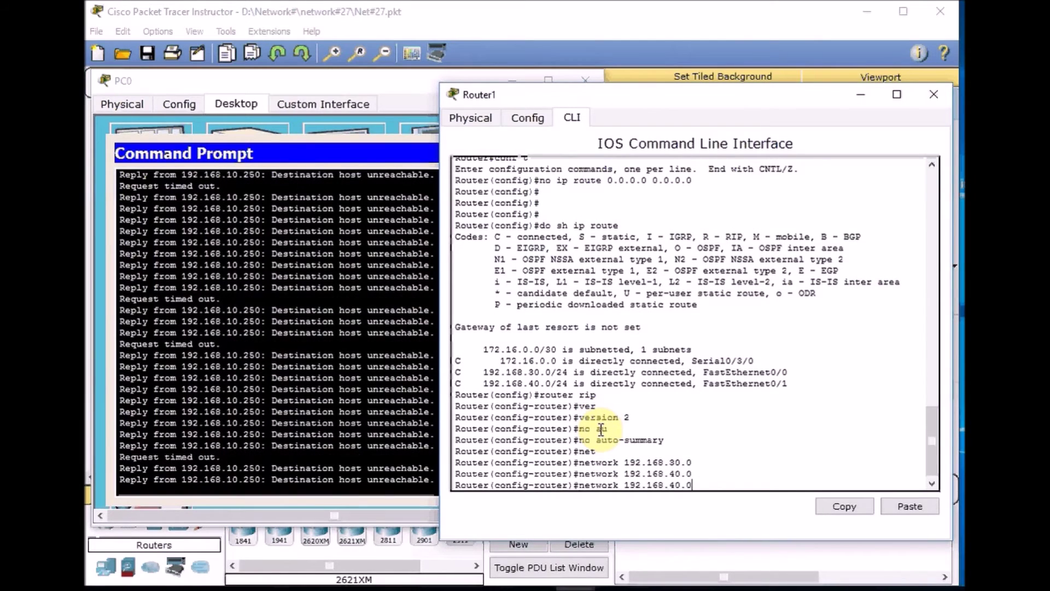
pyautogui.press('BackSpace')
pyautogui.press('BackSpace')
pyautogui.press('BackSpace')
pyautogui.press('BackSpace')
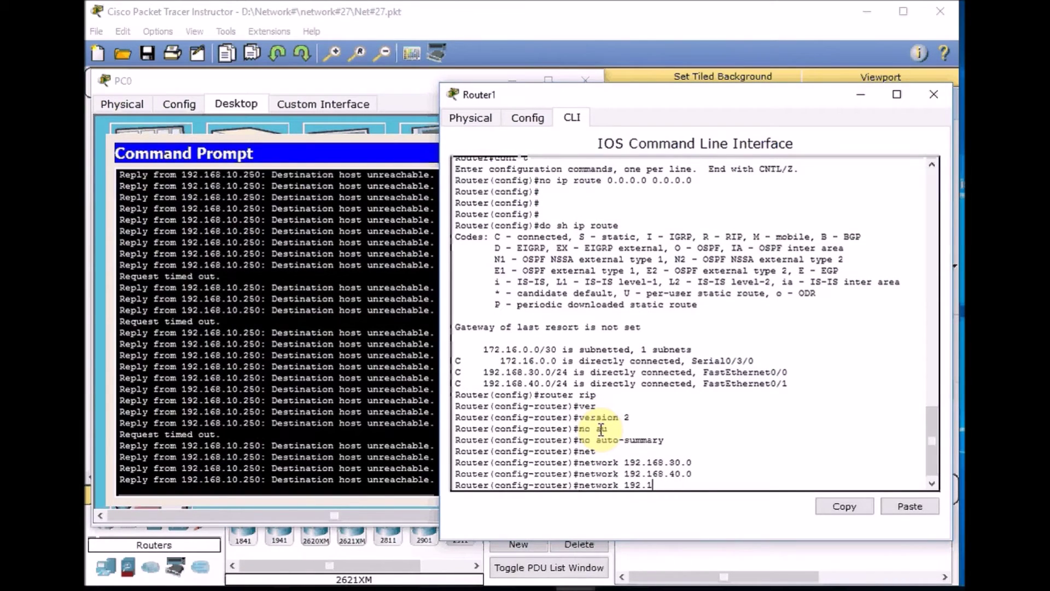
pyautogui.write('72.')
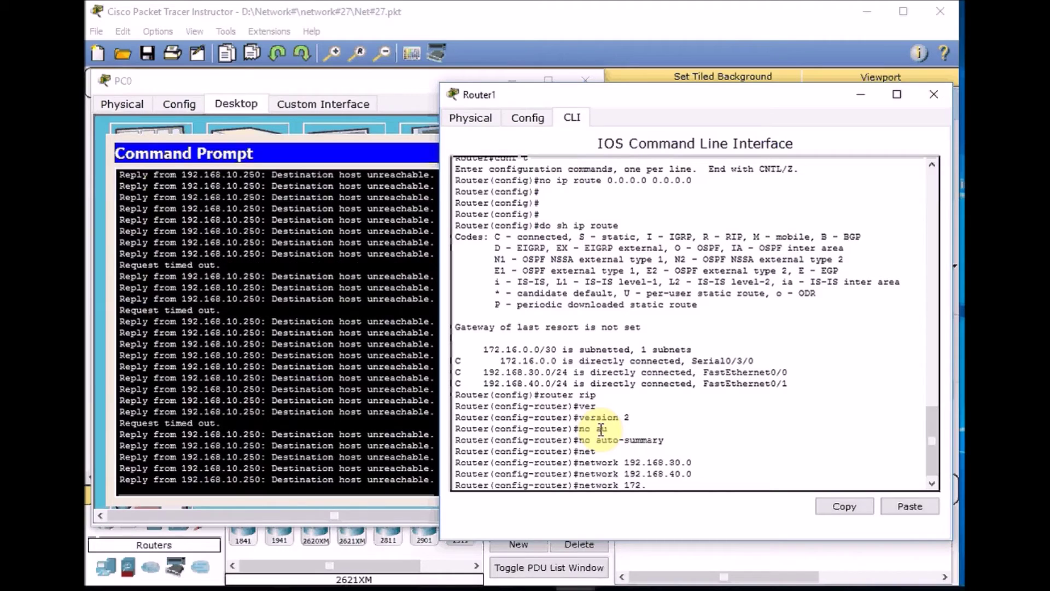
pyautogui.write('16')
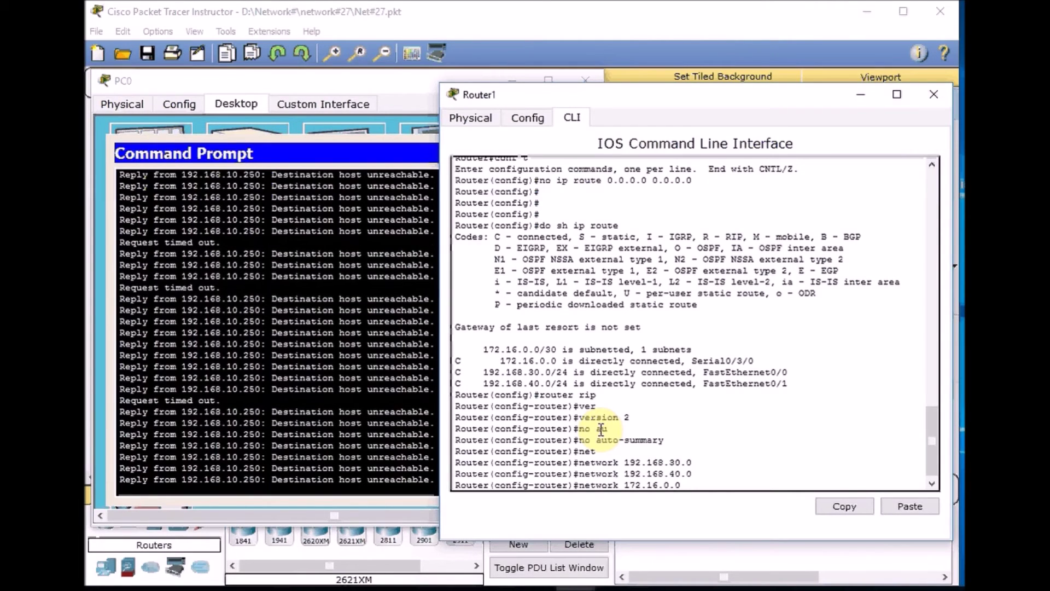
pyautogui.write('.0.0')
pyautogui.press('Return')
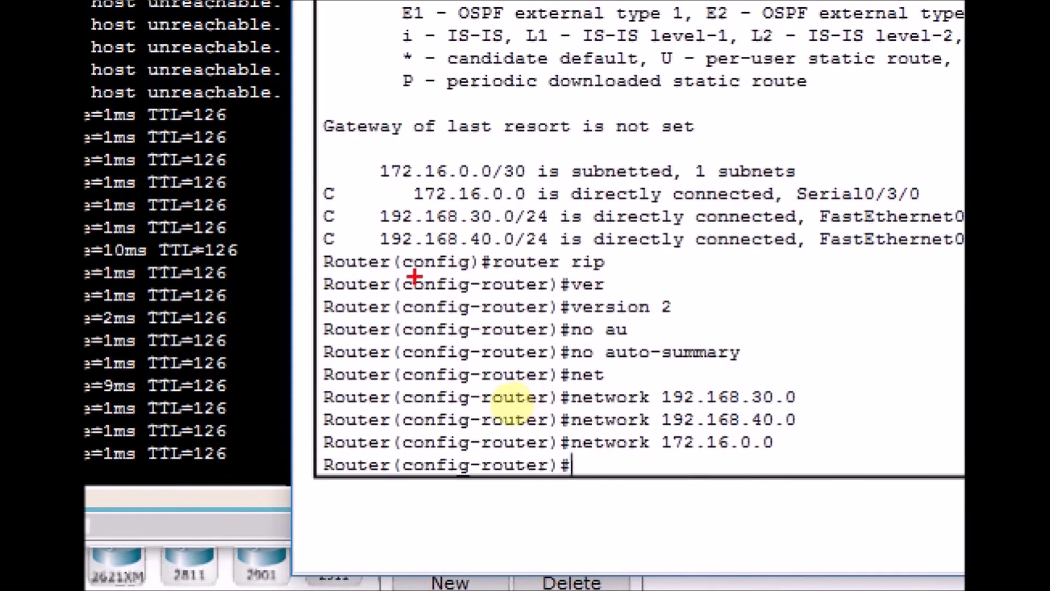
pyautogui.moveTo(491, 276); pyautogui.dragTo(620, 278)
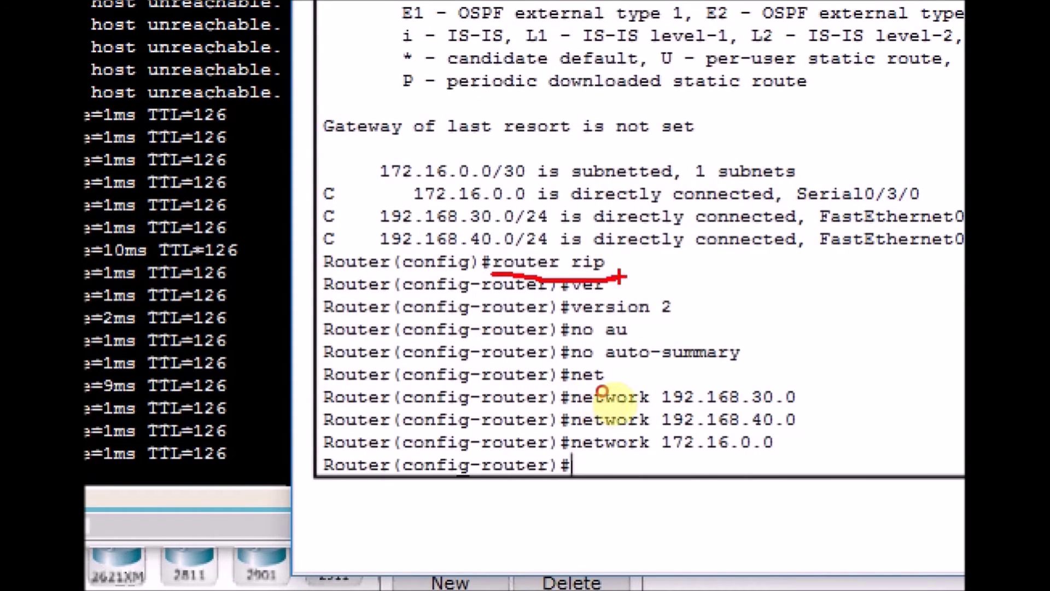
pyautogui.moveTo(572, 321); pyautogui.dragTo(708, 327)
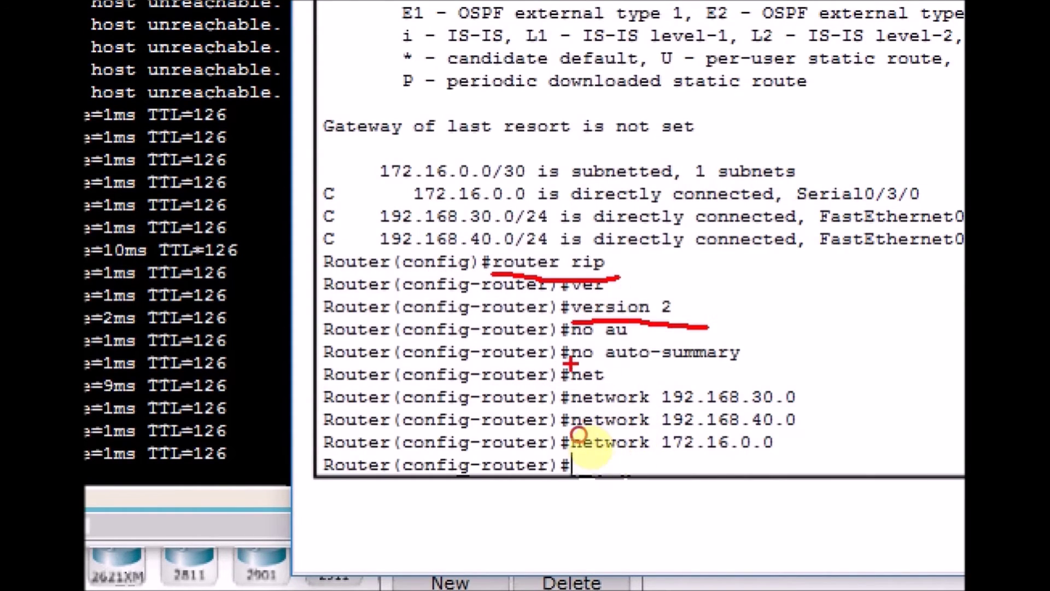
pyautogui.moveTo(572, 361); pyautogui.dragTo(706, 366)
pyautogui.moveTo(565, 393); pyautogui.dragTo(587, 455)
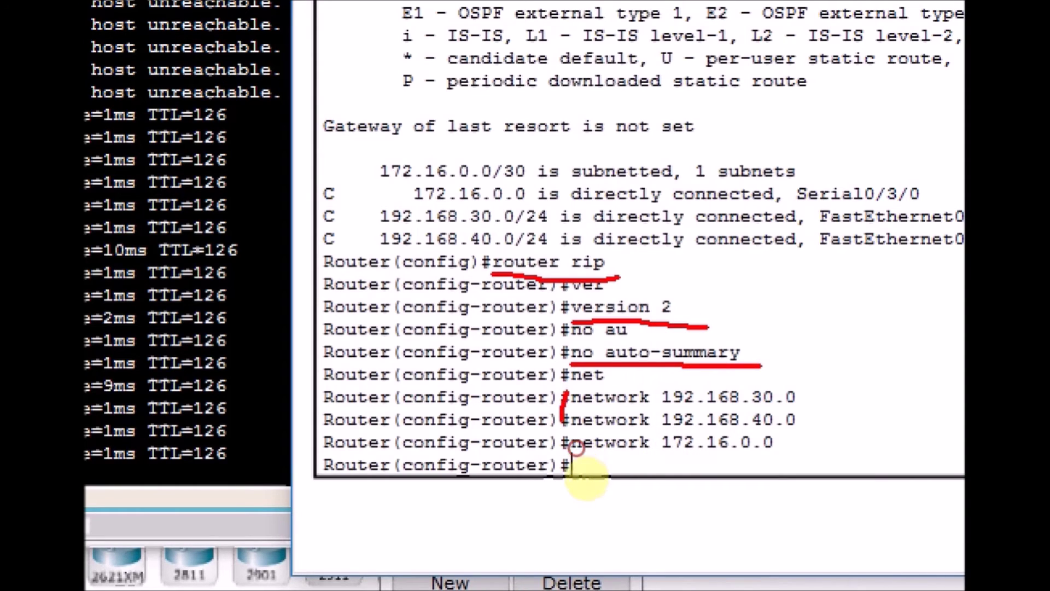
pyautogui.moveTo(722, 484)
pyautogui.mouseDown()
pyautogui.moveTo(728, 470)
pyautogui.moveTo(604, 454)
pyautogui.moveTo(585, 464)
pyautogui.mouseUp()
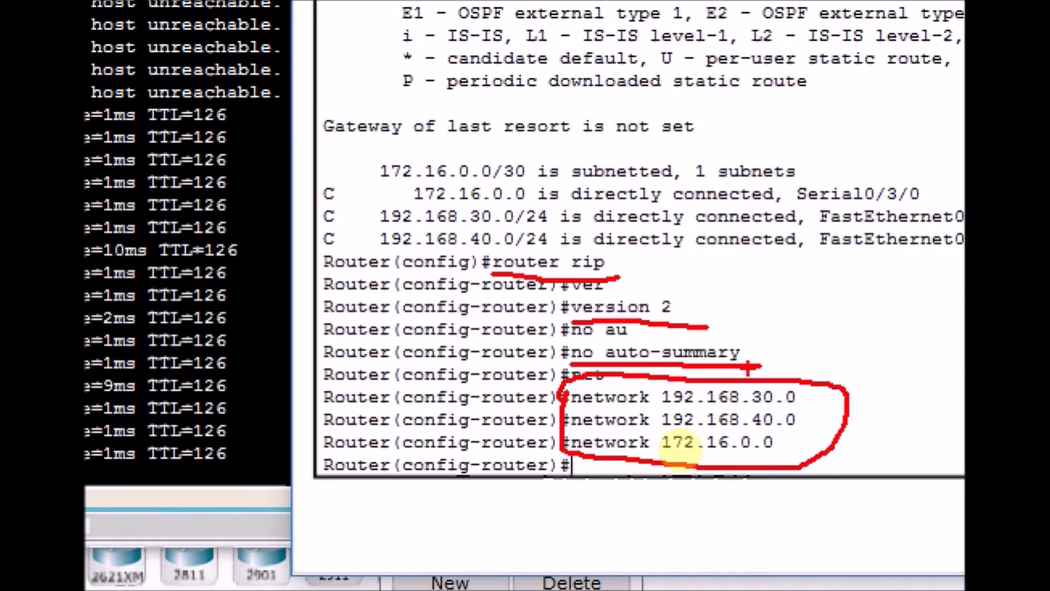
# Exit Router1's configuration mode and run sh ip route to check its R routes to 192.168.10.0 and 192.168.20.0.
pyautogui.hotkey('ctrl', 'z')
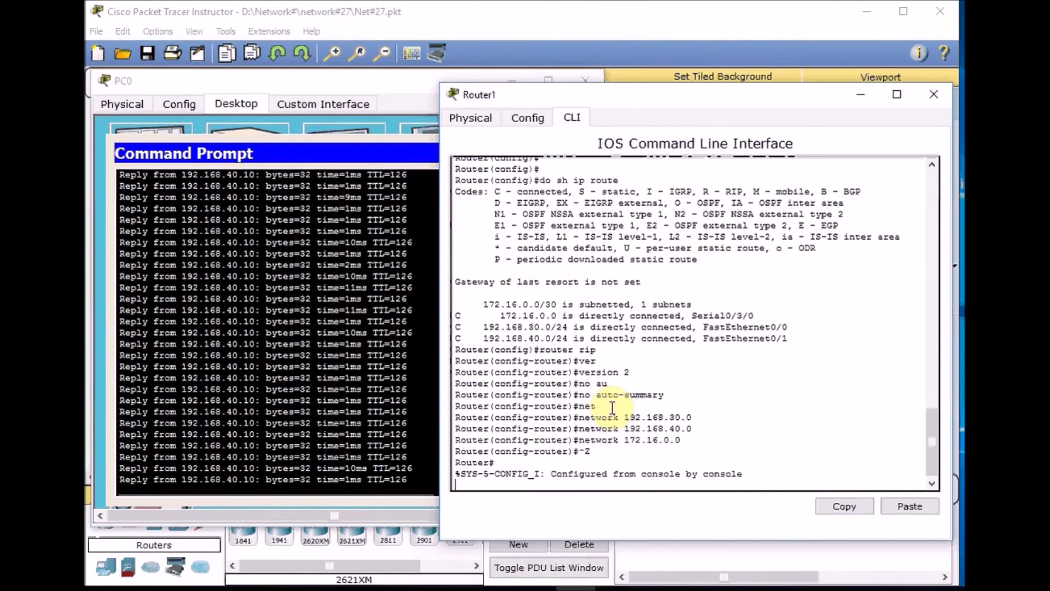
pyautogui.press('Return')
pyautogui.press('Return')
pyautogui.press('Return')
pyautogui.write('sh ip ro')
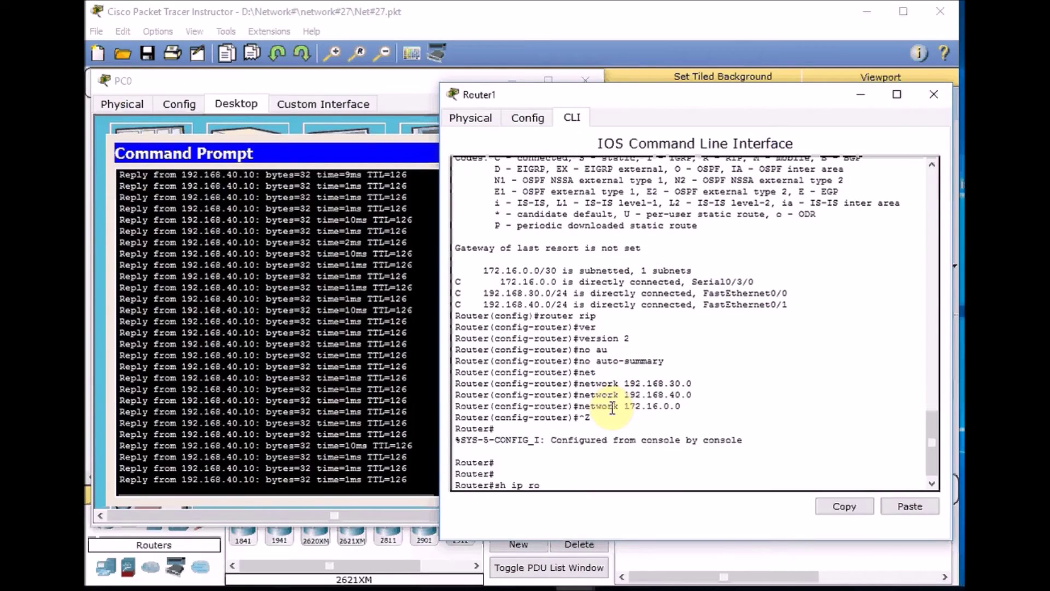
pyautogui.write('ute')
pyautogui.press('Return')
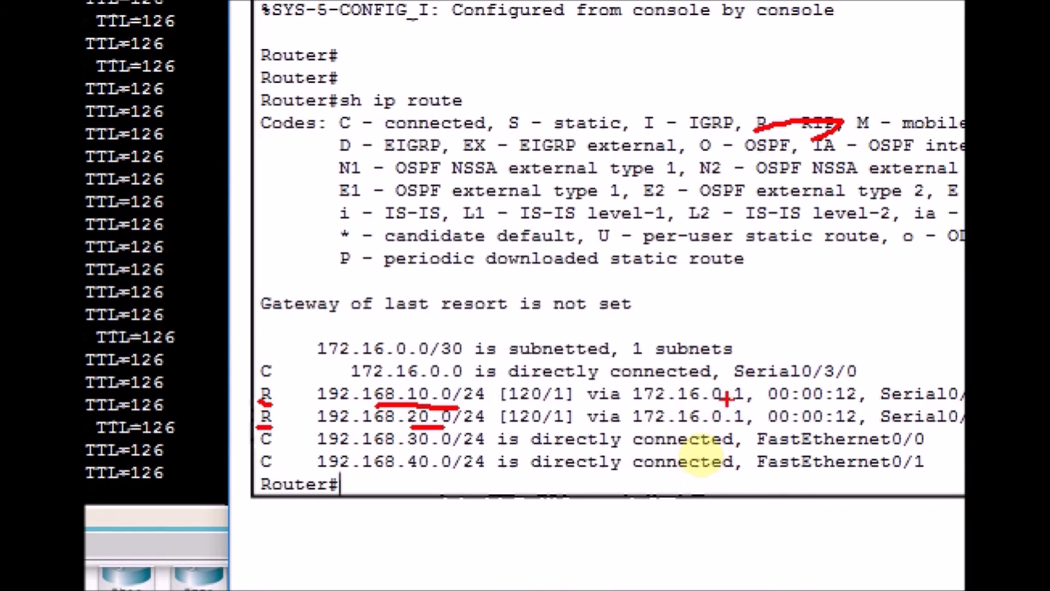
pyautogui.moveTo(723, 406)
pyautogui.mouseDown()
pyautogui.moveTo(744, 405)
pyautogui.moveTo(741, 429)
pyautogui.mouseUp()
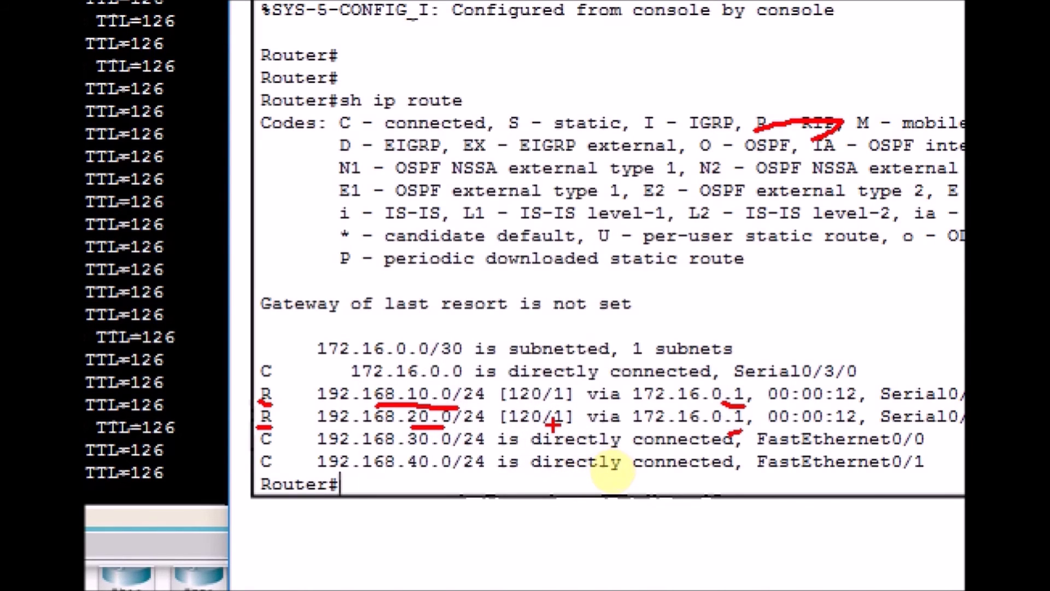
pyautogui.moveTo(505, 406)
pyautogui.mouseDown()
pyautogui.moveTo(548, 397)
pyautogui.moveTo(515, 426)
pyautogui.moveTo(545, 419)
pyautogui.mouseUp()
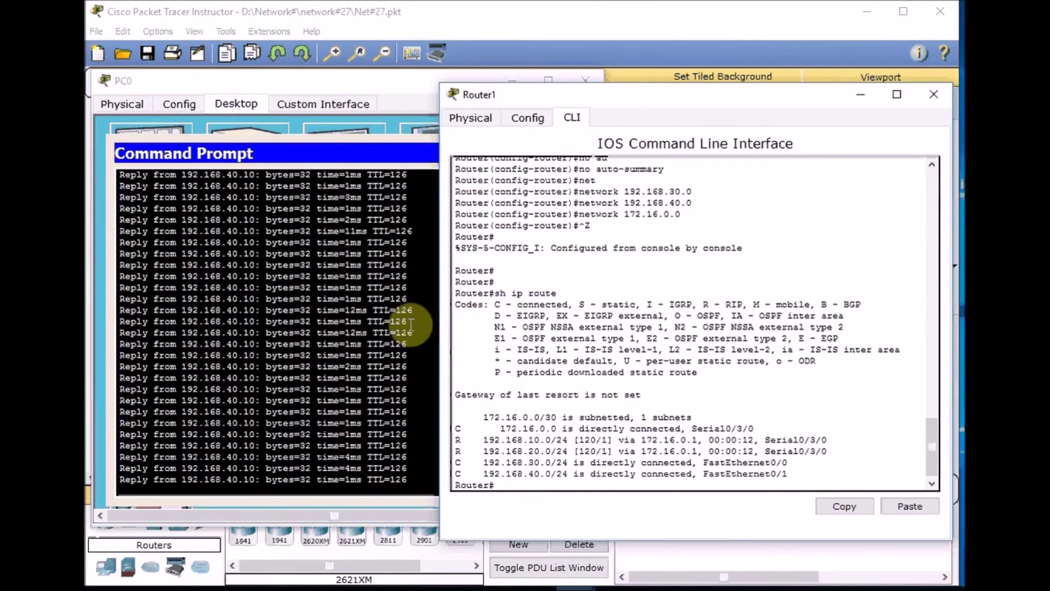
pyautogui.click(362, 272)
# Stop PC0's continuous ping and run sh ip route in Router0's CLI.
pyautogui.hotkey('ctrl', 'c')
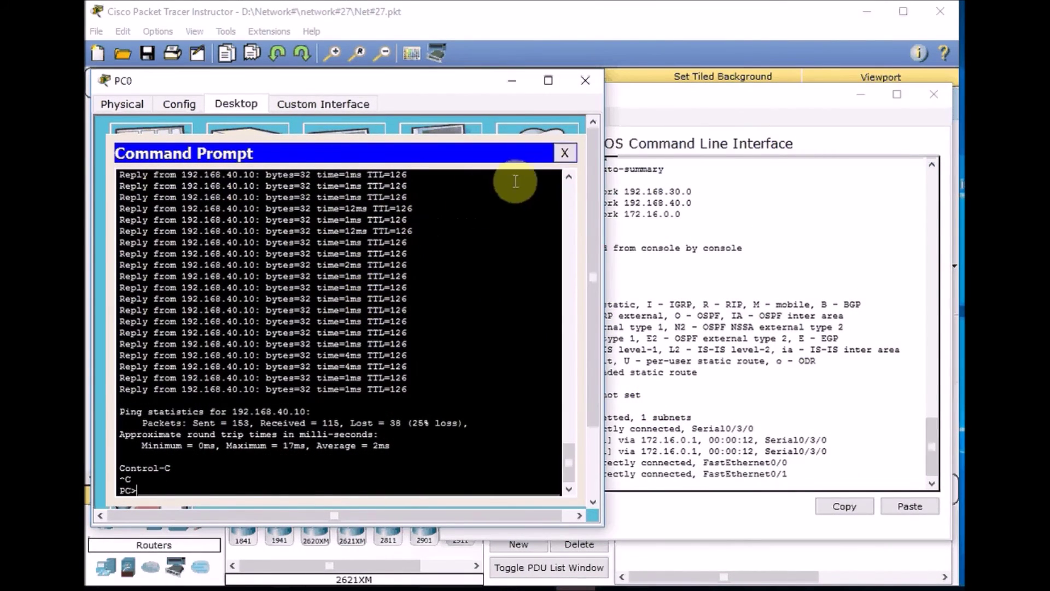
pyautogui.click(538, 34)
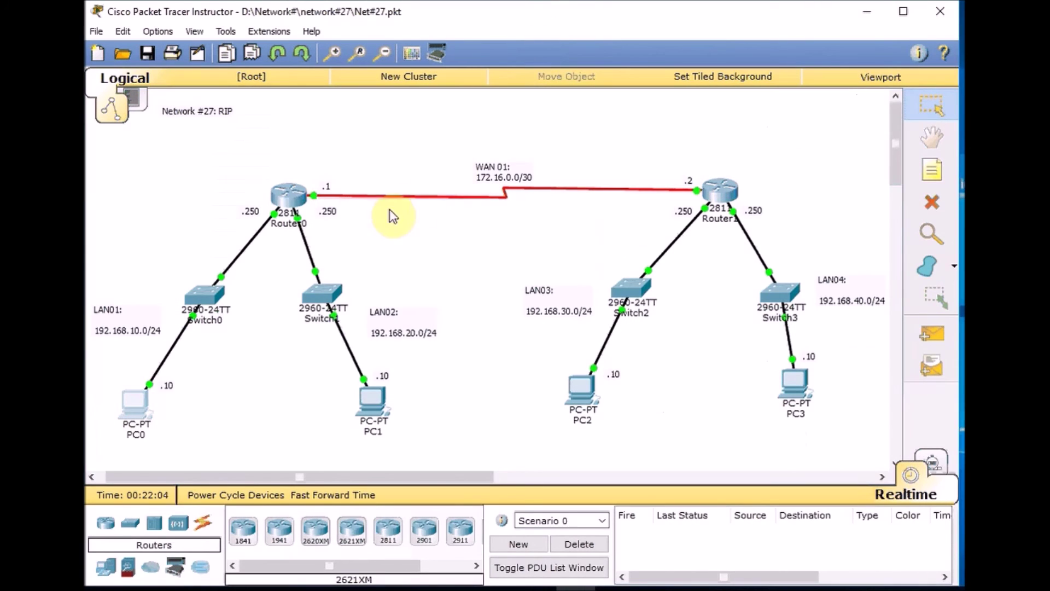
pyautogui.click(286, 189)
pyautogui.press('Return')
pyautogui.press('Return')
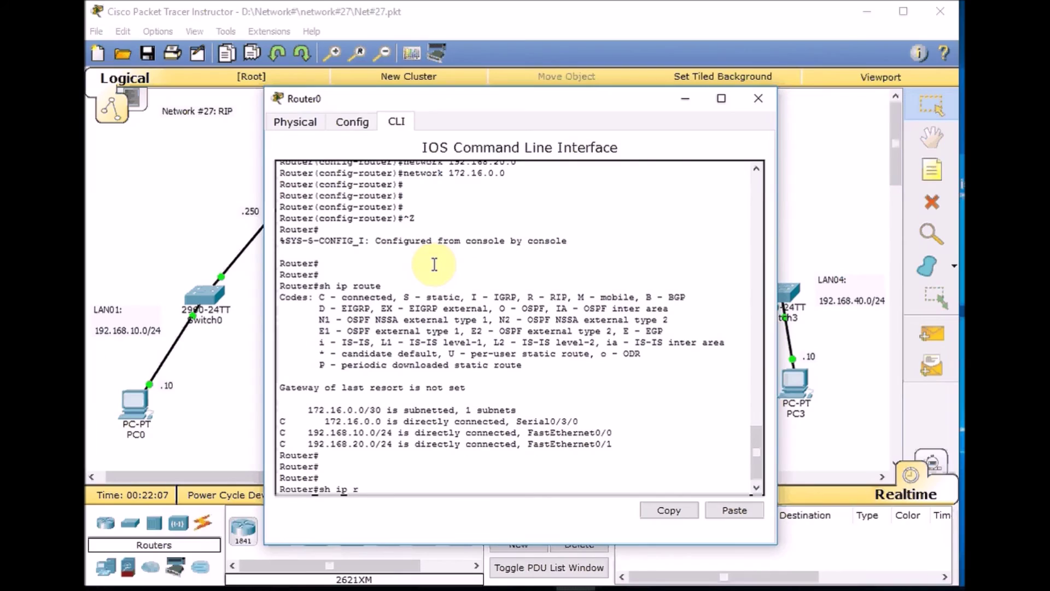
pyautogui.write('sh ip route')
pyautogui.press('Return')
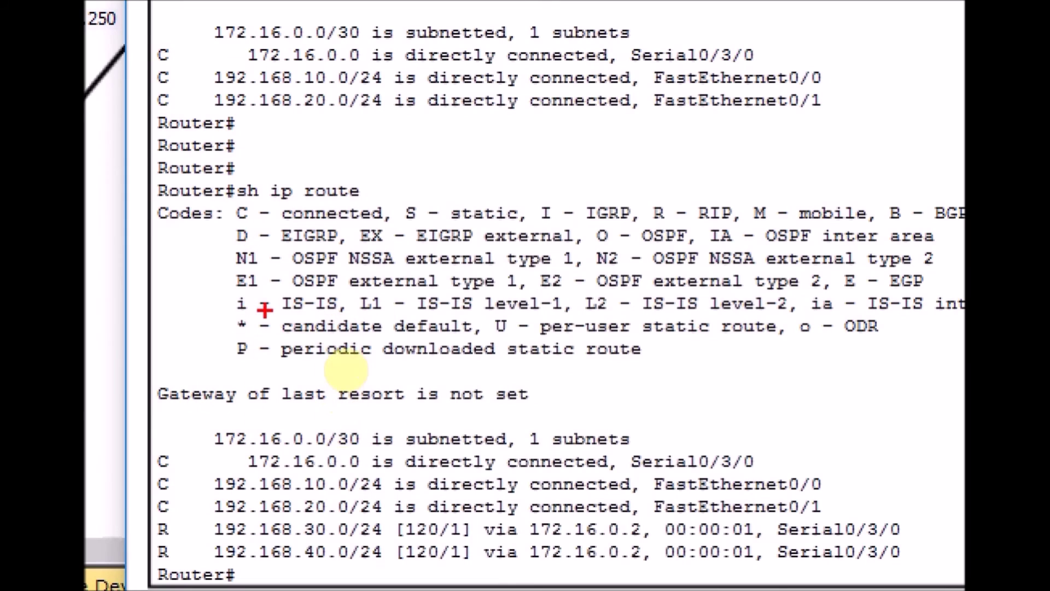
# Inspect Router0's RIP routes to 192.168.30.0 and 192.168.40.0 via 172.16.0.2.
pyautogui.moveTo(145, 50)
pyautogui.mouseDown()
pyautogui.moveTo(175, 117)
pyautogui.moveTo(187, 59)
pyautogui.moveTo(178, 41)
pyautogui.moveTo(145, 49)
pyautogui.mouseUp()
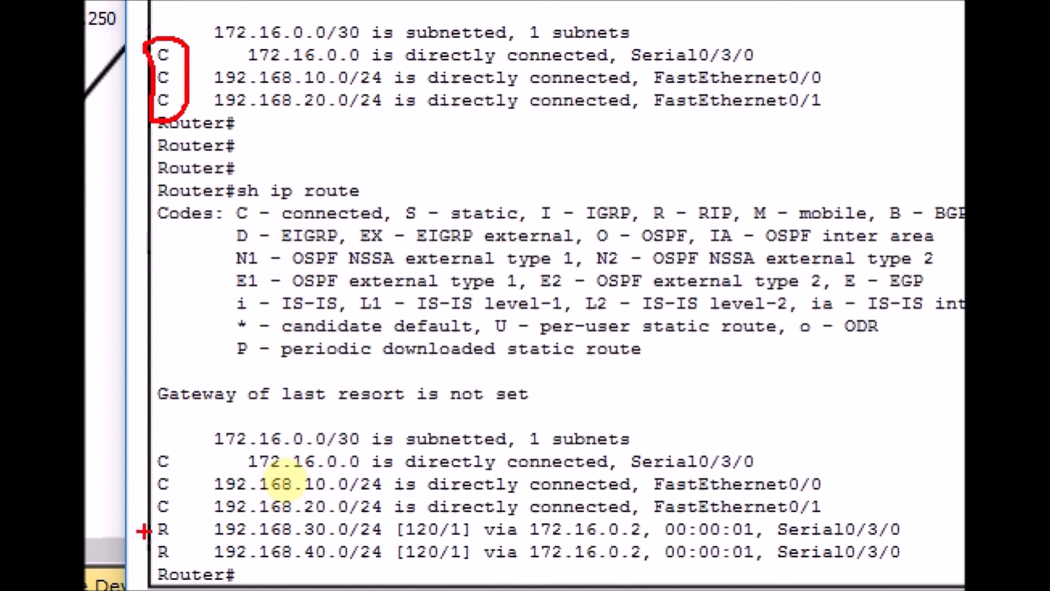
pyautogui.moveTo(140, 525)
pyautogui.mouseDown()
pyautogui.moveTo(151, 567)
pyautogui.moveTo(182, 560)
pyautogui.moveTo(179, 521)
pyautogui.moveTo(140, 529)
pyautogui.mouseUp()
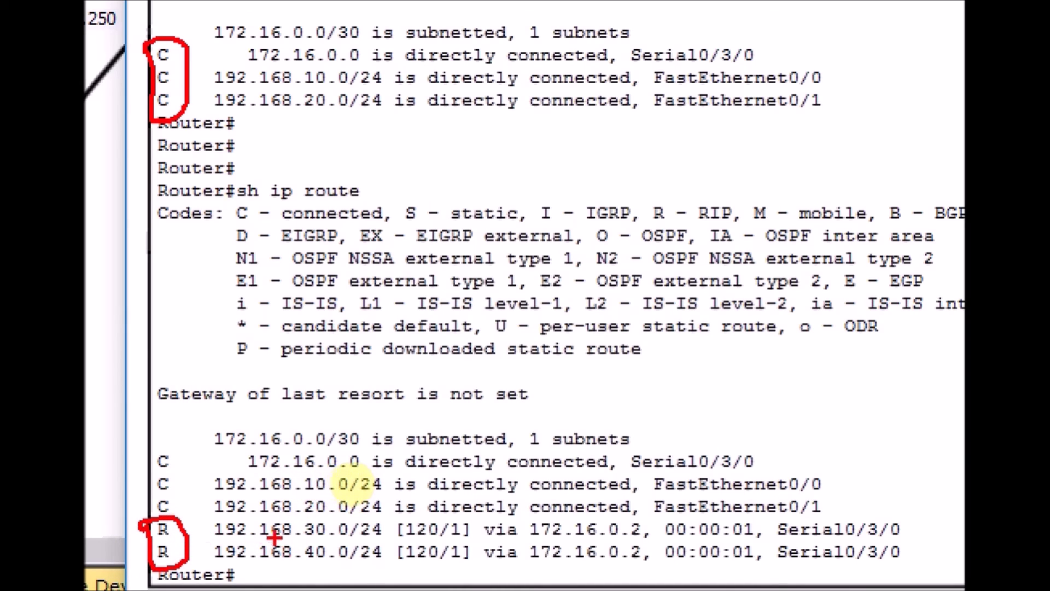
pyautogui.moveTo(284, 539); pyautogui.dragTo(421, 536)
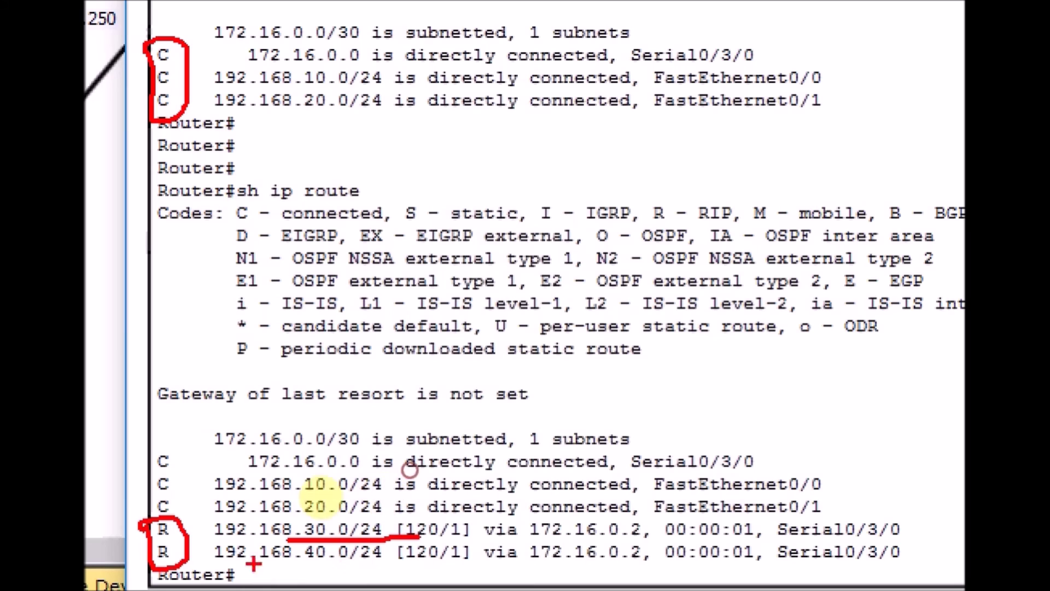
pyautogui.moveTo(213, 568)
pyautogui.mouseDown()
pyautogui.moveTo(439, 566)
pyautogui.moveTo(410, 568)
pyautogui.moveTo(410, 509)
pyautogui.moveTo(434, 520)
pyautogui.moveTo(444, 563)
pyautogui.mouseUp()
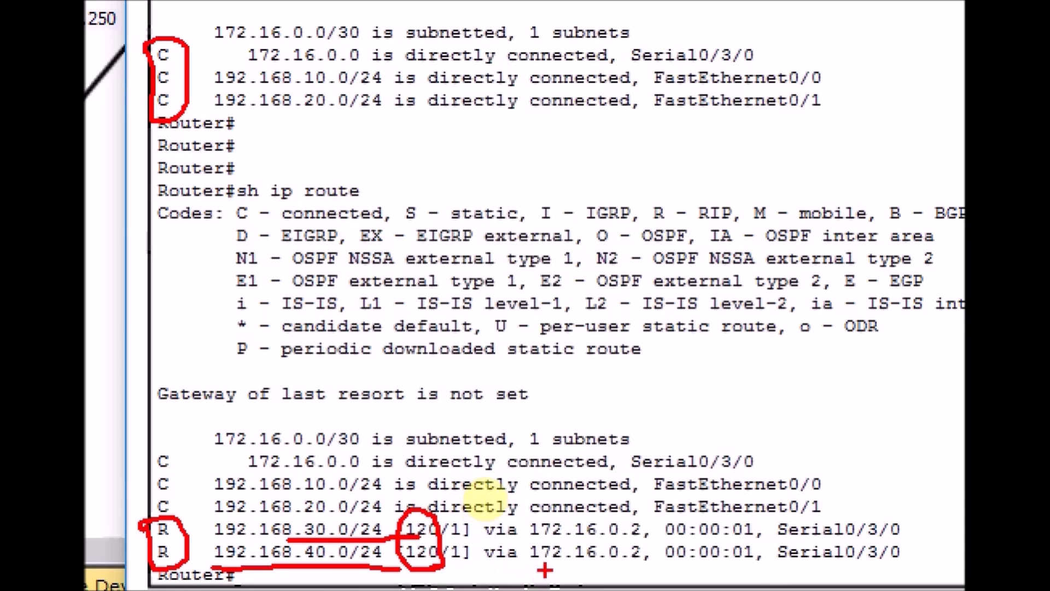
pyautogui.moveTo(520, 520)
pyautogui.mouseDown()
pyautogui.moveTo(524, 573)
pyautogui.moveTo(644, 577)
pyautogui.moveTo(661, 547)
pyautogui.moveTo(658, 516)
pyautogui.moveTo(520, 519)
pyautogui.mouseUp()
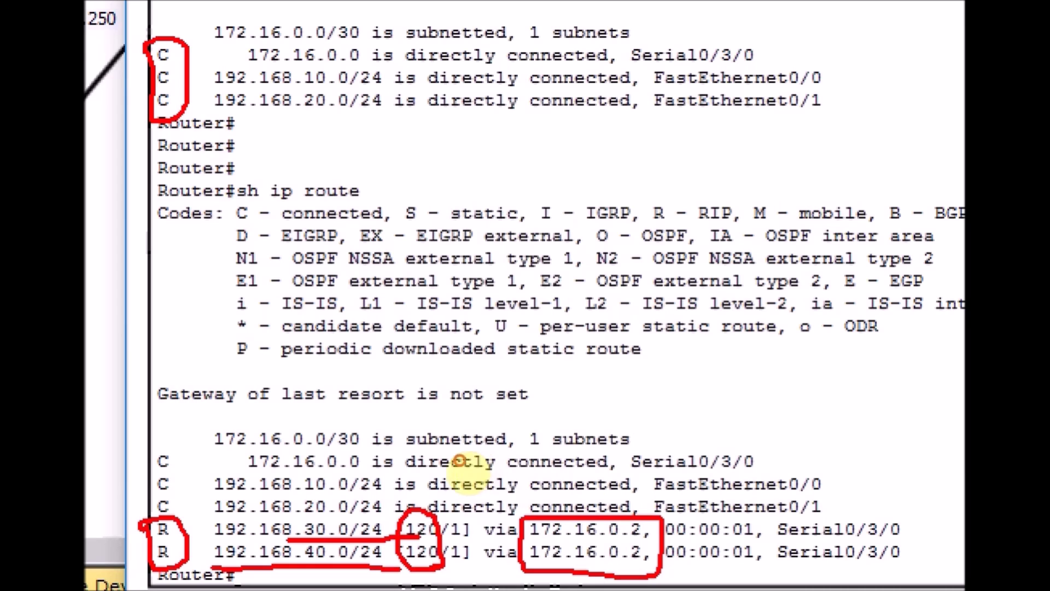
pyautogui.moveTo(650, 509); pyautogui.dragTo(650, 520)
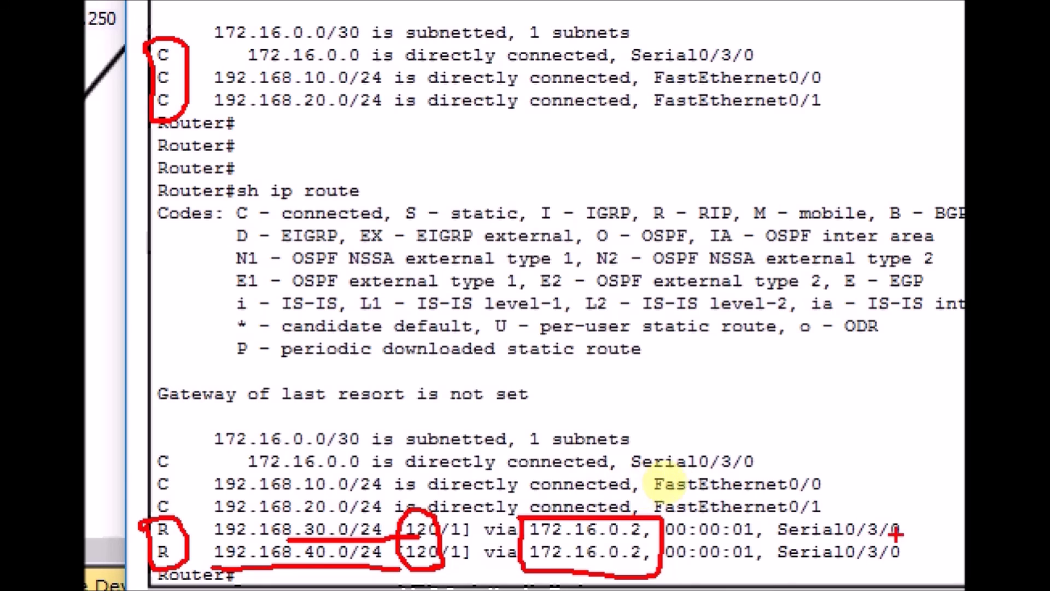
pyautogui.press('Escape')
# Bring the logical topology workspace in front of Router0's CLI window.
pyautogui.click(216, 213)
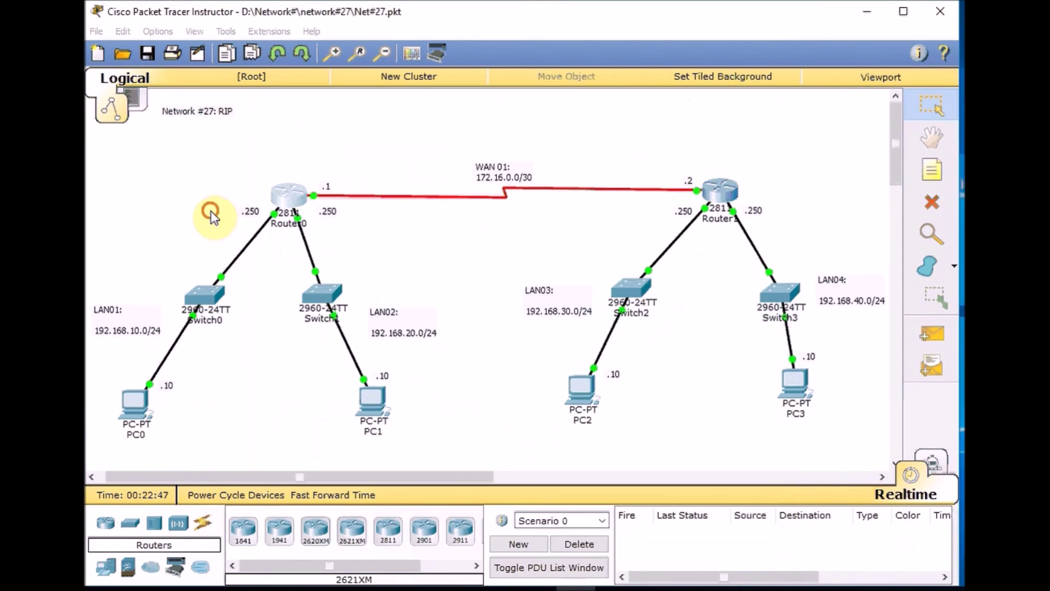